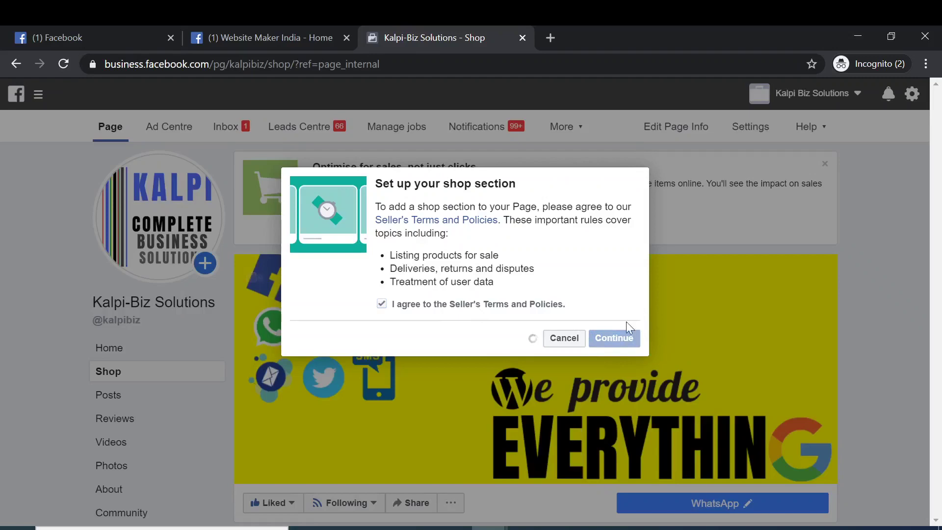
Step: Review the products listed in the shop section of the Website Maker India page
{"action": "left_click", "coordinate": [324, 37]}
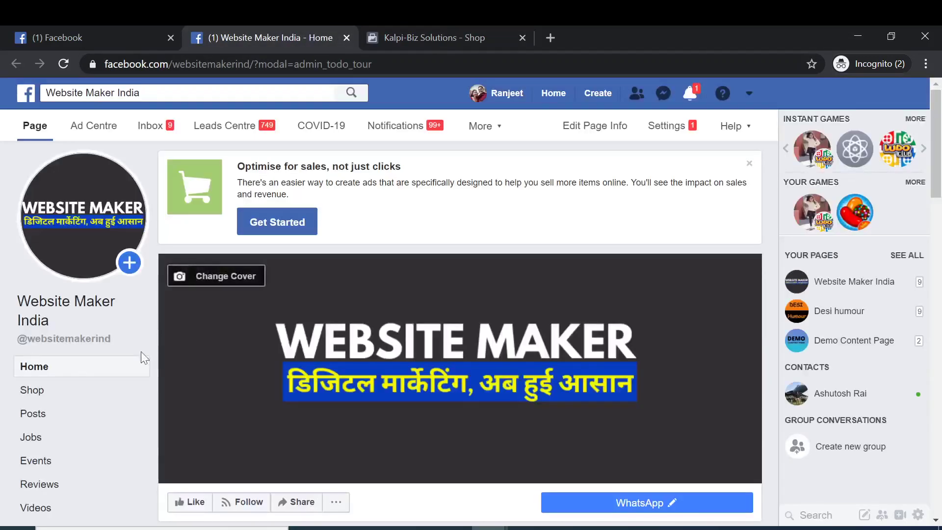
{"action": "left_click", "coordinate": [39, 389]}
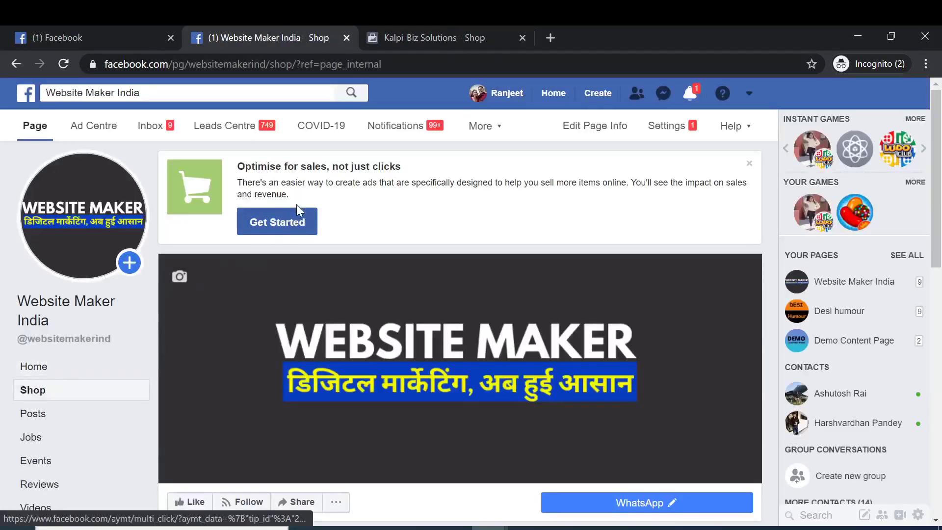
{"action": "scroll", "coordinate": [492, 365], "scroll_direction": "down", "scroll_amount": 5}
{"action": "scroll", "coordinate": [492, 359], "scroll_direction": "down", "scroll_amount": 4}
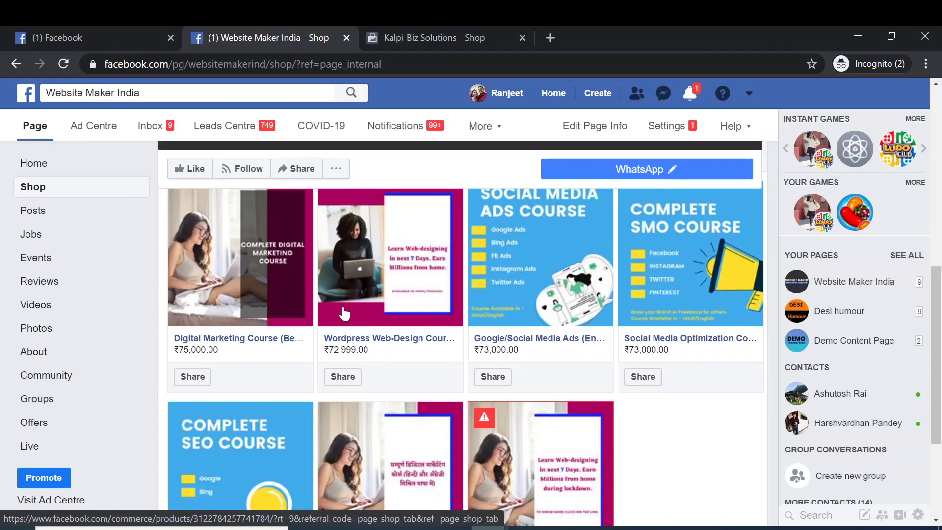
{"action": "scroll", "coordinate": [344, 312], "scroll_direction": "up", "scroll_amount": 2}
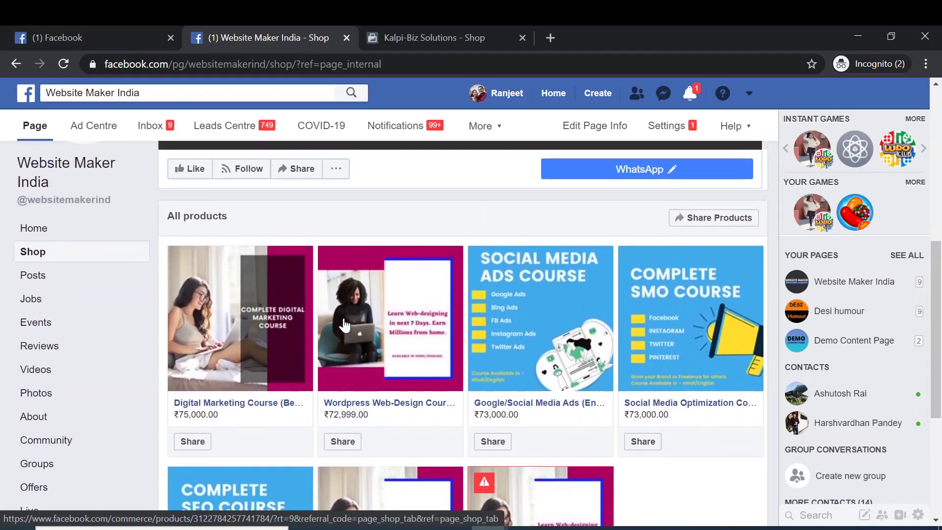
{"action": "scroll", "coordinate": [289, 324], "scroll_direction": "down", "scroll_amount": 2}
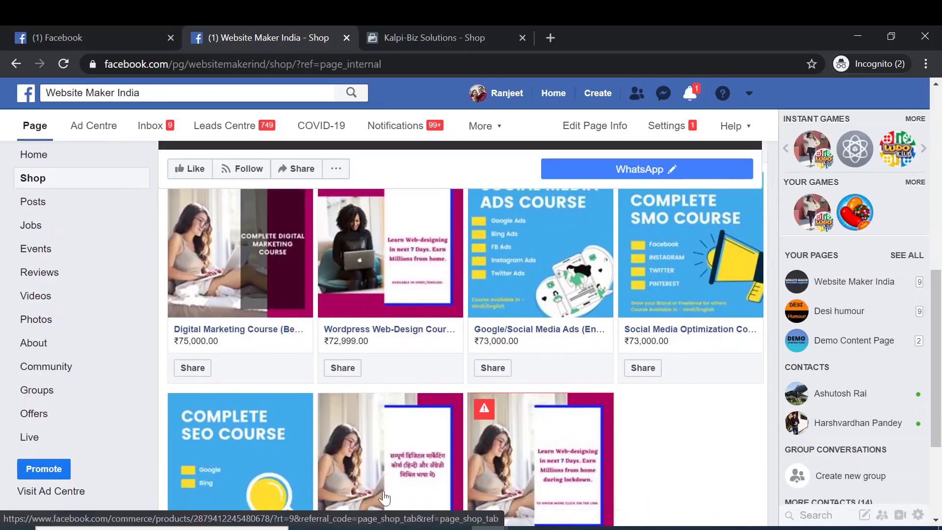
{"action": "scroll", "coordinate": [385, 496], "scroll_direction": "down", "scroll_amount": 3}
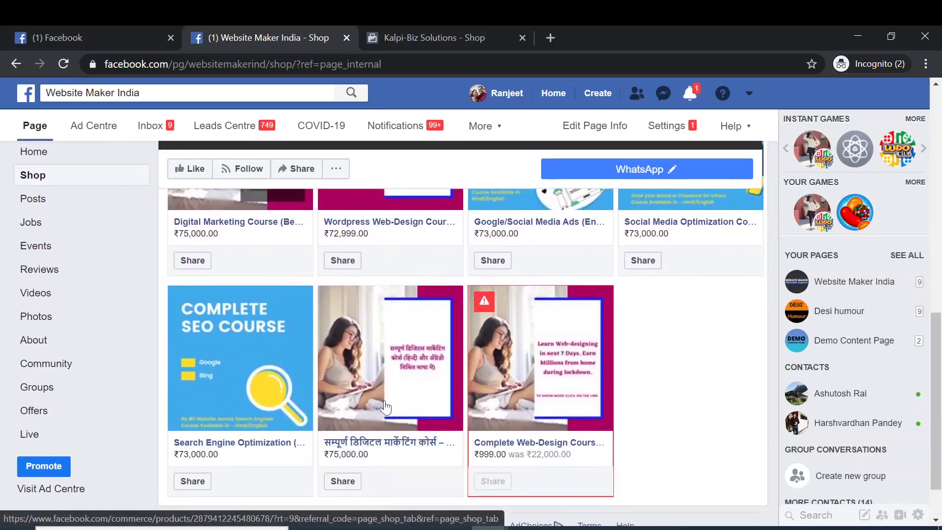
{"action": "scroll", "coordinate": [345, 384], "scroll_direction": "up", "scroll_amount": 2}
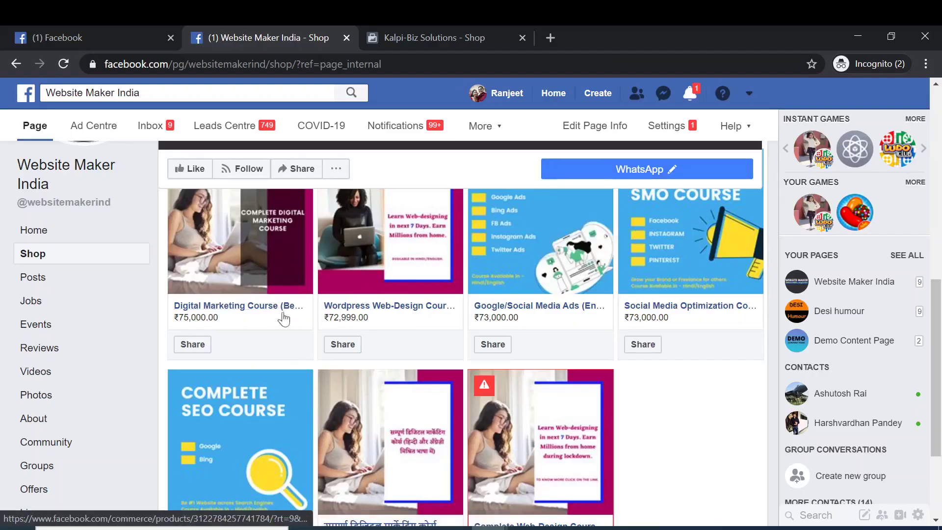
Step: Switch to the regular Chrome window's Ads Manager and start a new campaign with the Catalogue Sales objective, dismissing the saved draft
{"action": "left_click", "coordinate": [491, 529]}
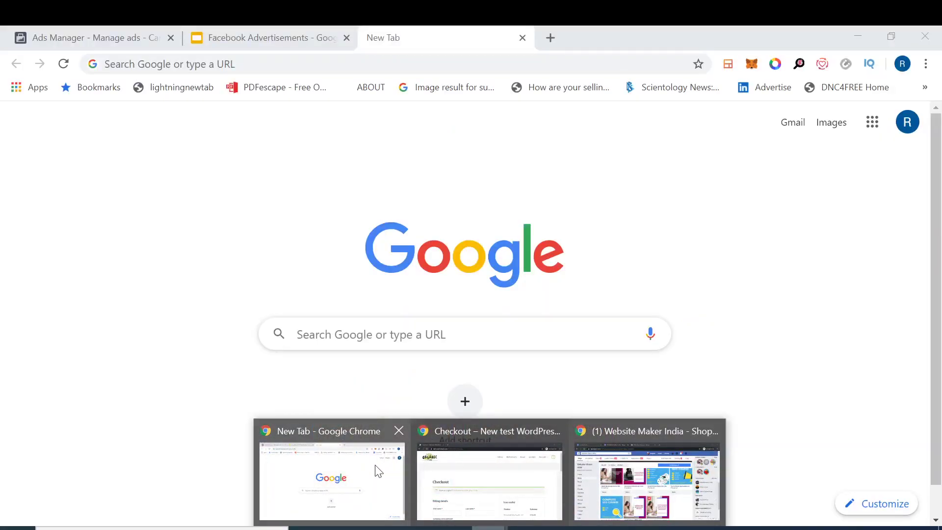
{"action": "left_click", "coordinate": [378, 471]}
{"action": "left_click", "coordinate": [64, 34]}
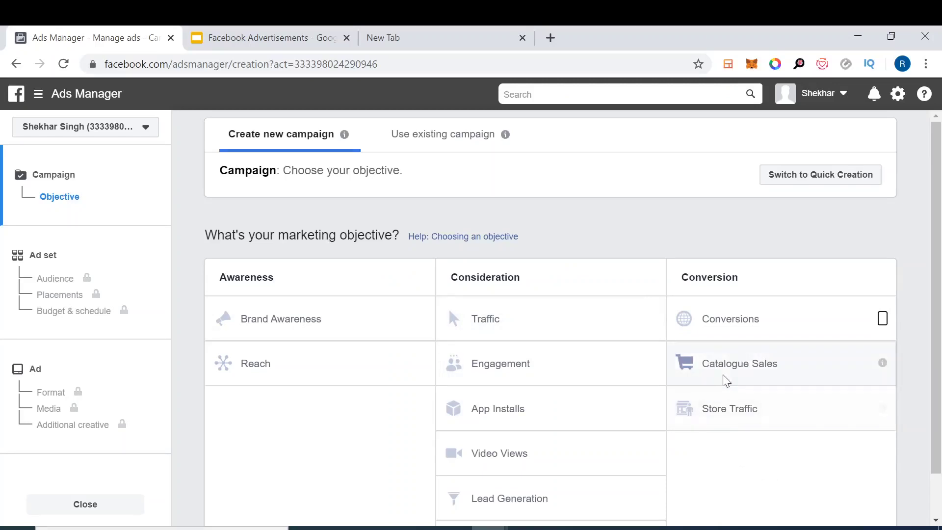
{"action": "left_click", "coordinate": [17, 64]}
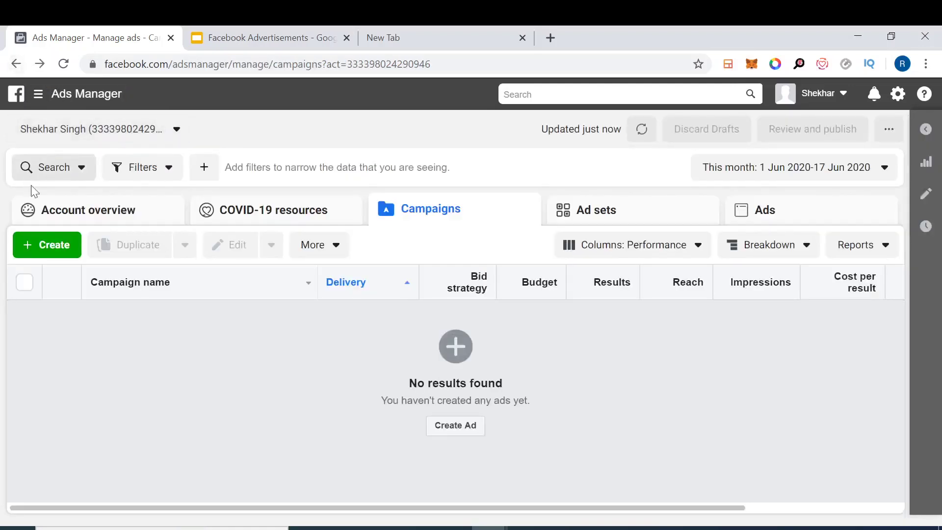
{"action": "left_click", "coordinate": [48, 248]}
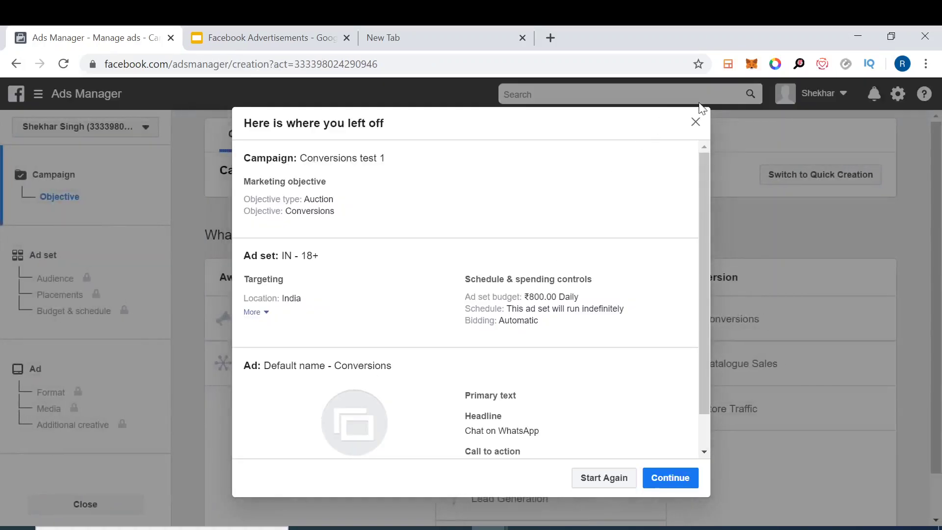
{"action": "left_click", "coordinate": [695, 122]}
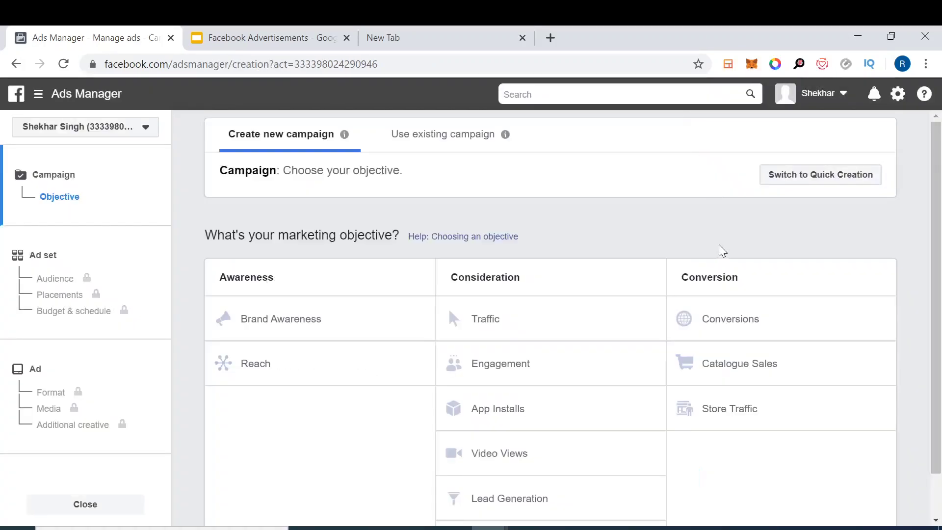
{"action": "left_click", "coordinate": [738, 371]}
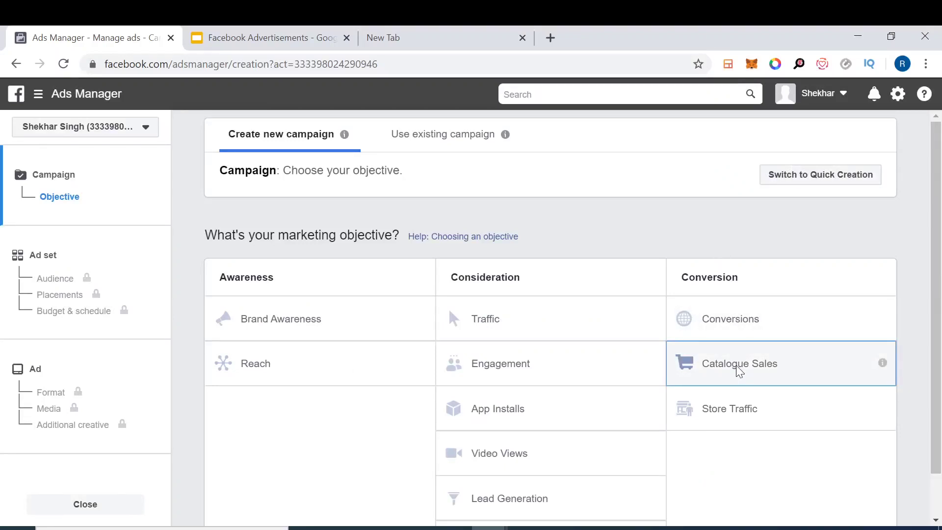
{"action": "left_click", "coordinate": [738, 371]}
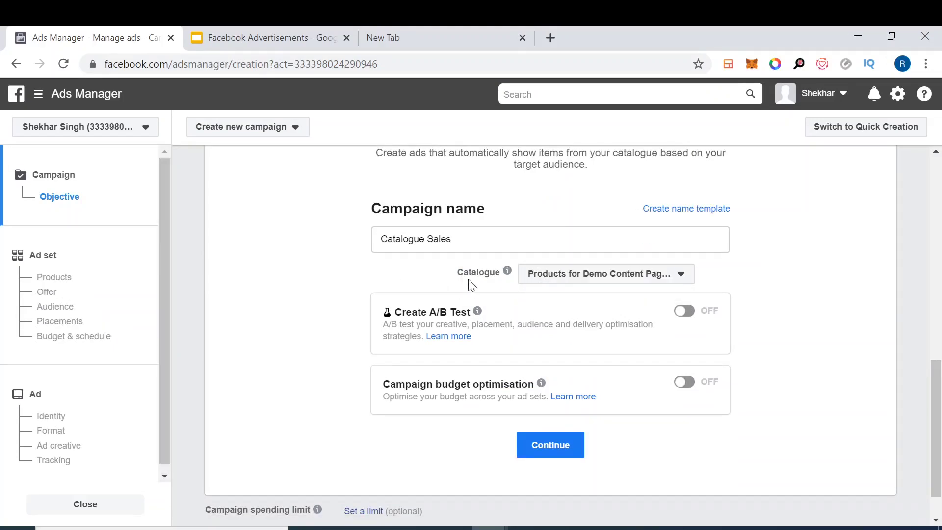
{"action": "mouse_move", "coordinate": [510, 278]}
Step: Return to the incognito window and open the Kalpi-Biz ad account in Ads Manager from the Kalpi Biz Solutions Business Manager, dismissing the notice
{"action": "left_click", "coordinate": [642, 478]}
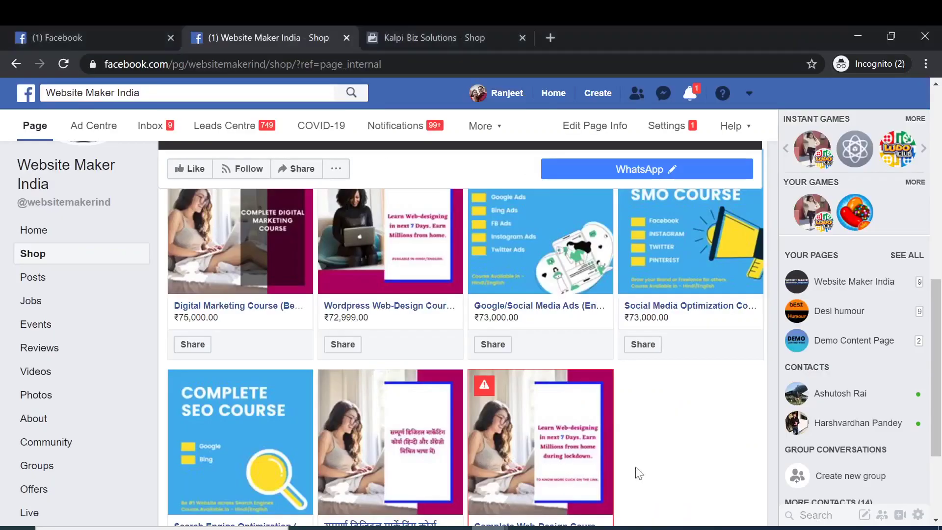
{"action": "left_click", "coordinate": [748, 94]}
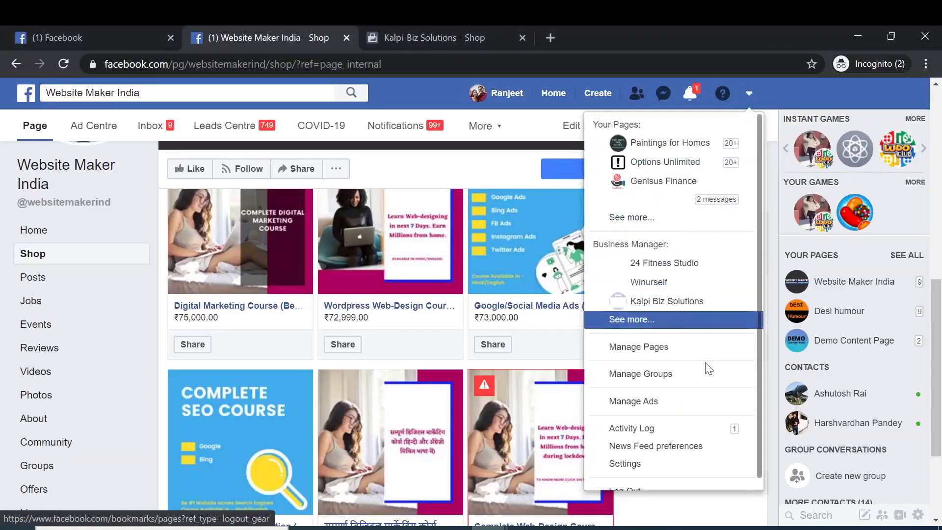
{"action": "left_click", "coordinate": [654, 304]}
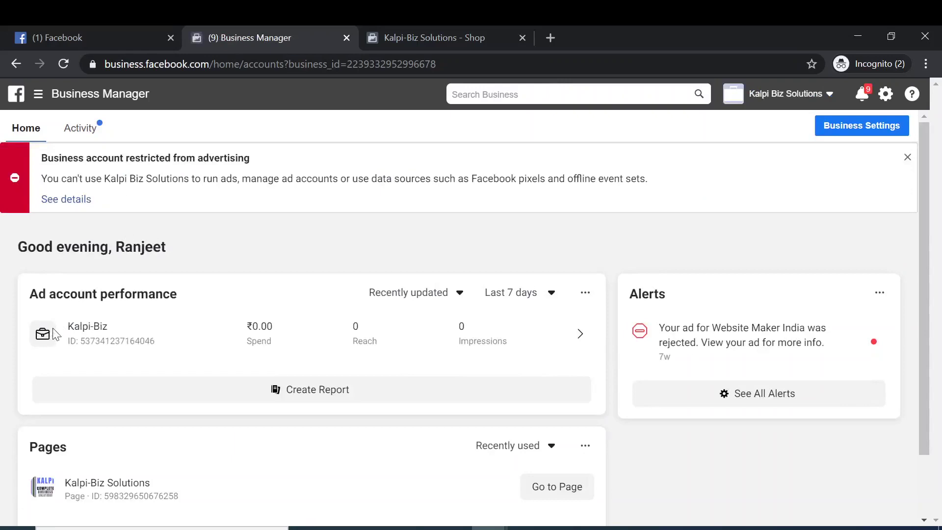
{"action": "left_click", "coordinate": [51, 327]}
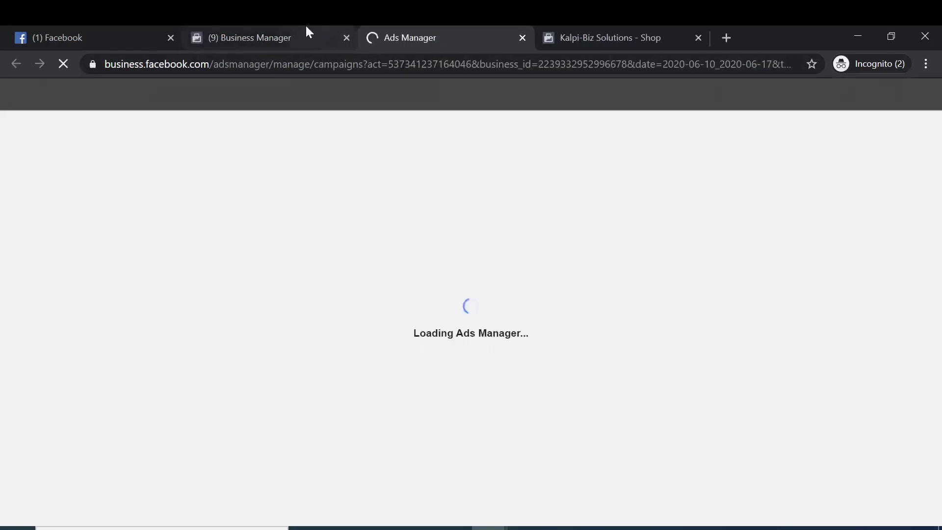
{"action": "left_click", "coordinate": [305, 30]}
{"action": "left_click", "coordinate": [430, 27]}
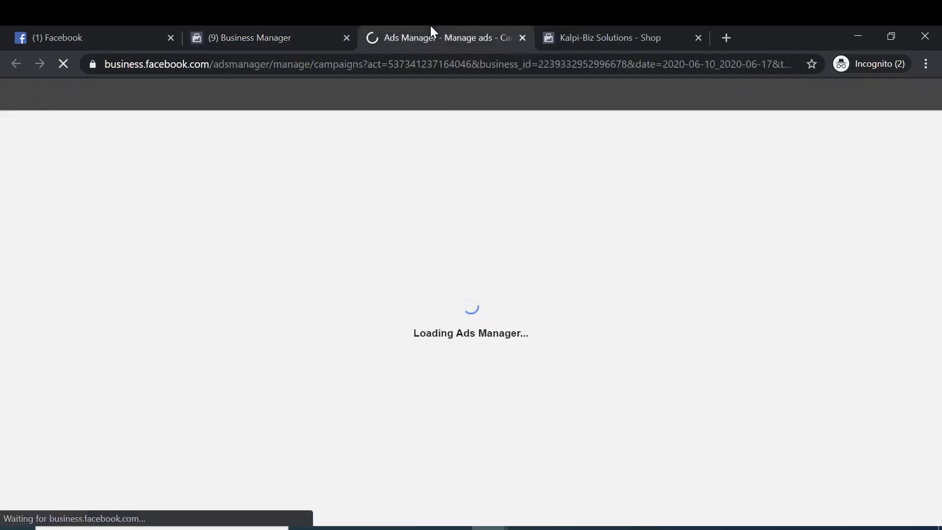
{"action": "left_click", "coordinate": [346, 38]}
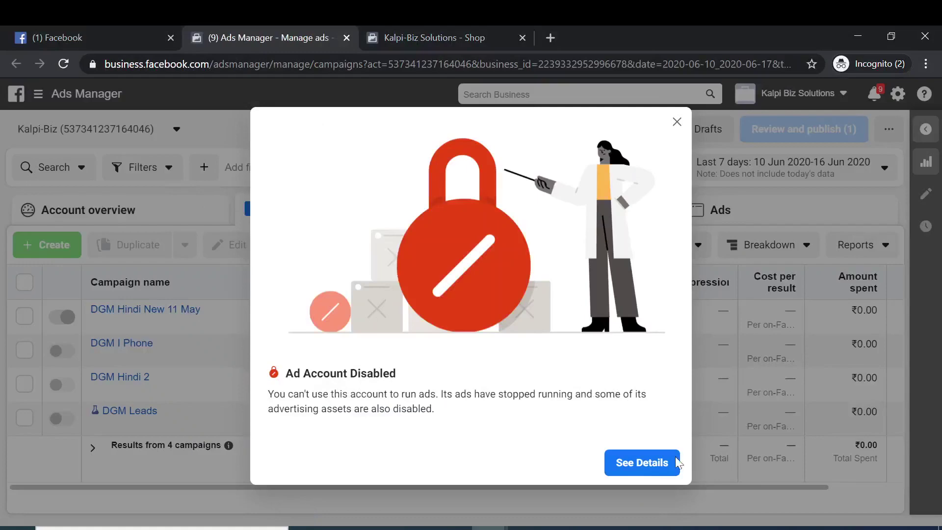
{"action": "left_click", "coordinate": [676, 121]}
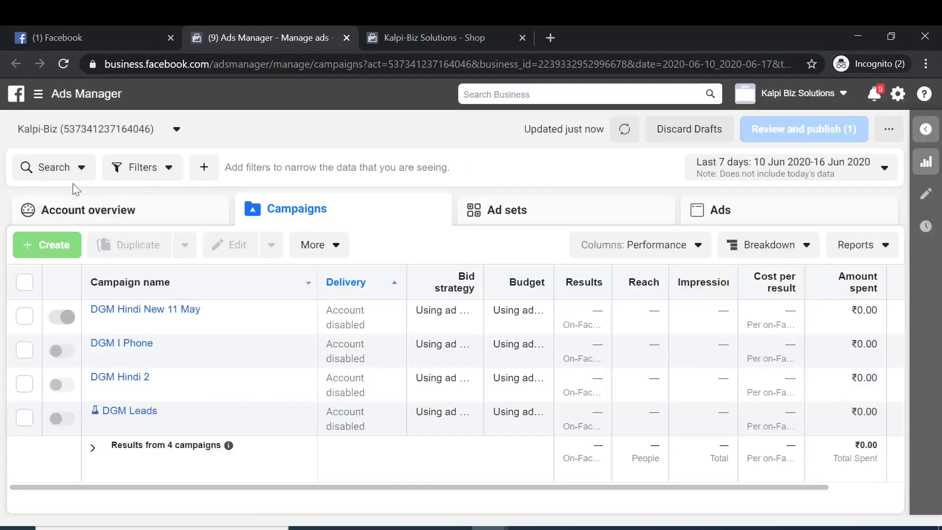
Step: Switch to the active personal ad account and start a new campaign with the Catalogue Sales objective
{"action": "left_click", "coordinate": [61, 136]}
{"action": "left_click", "coordinate": [63, 240]}
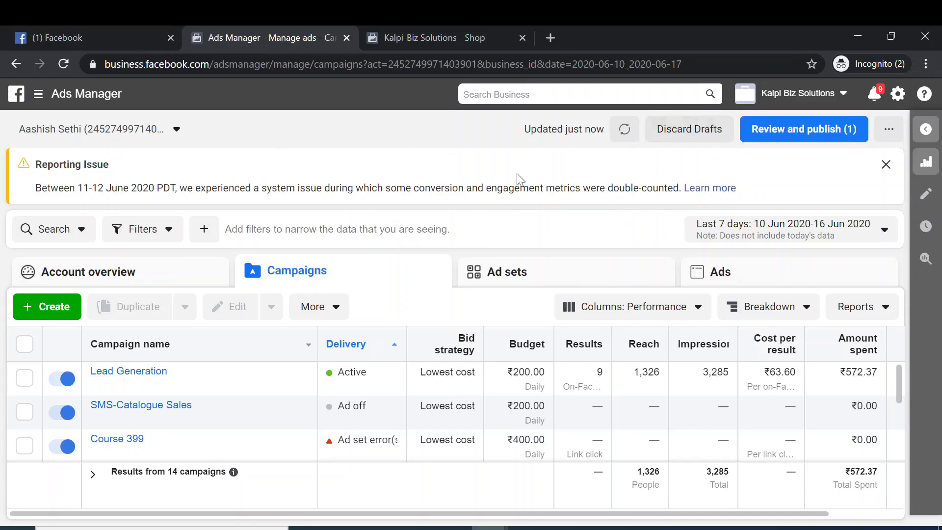
{"action": "left_click", "coordinate": [54, 312]}
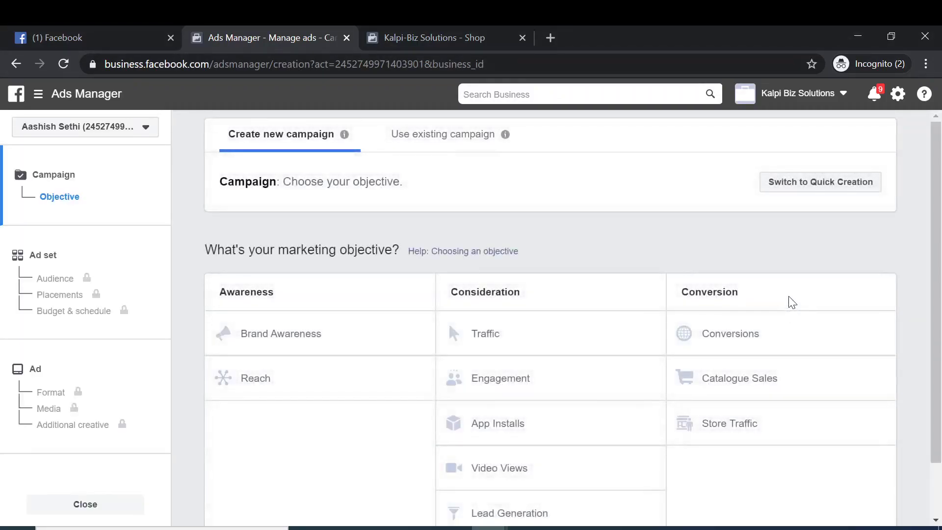
{"action": "left_click", "coordinate": [735, 387]}
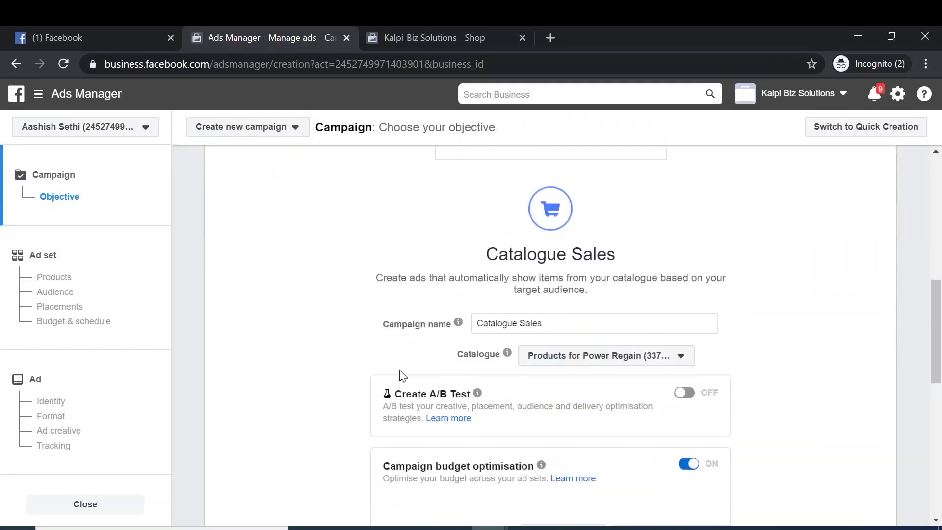
Step: Choose the Website Maker India - WooCommerce catalogue and name the campaign Catalogue Sales Test 1
{"action": "left_click", "coordinate": [558, 290]}
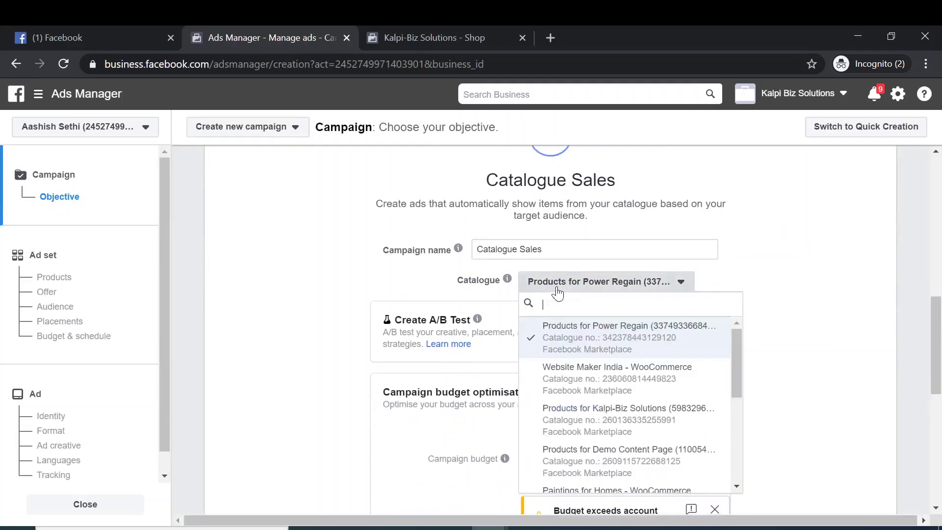
{"action": "left_click", "coordinate": [590, 388]}
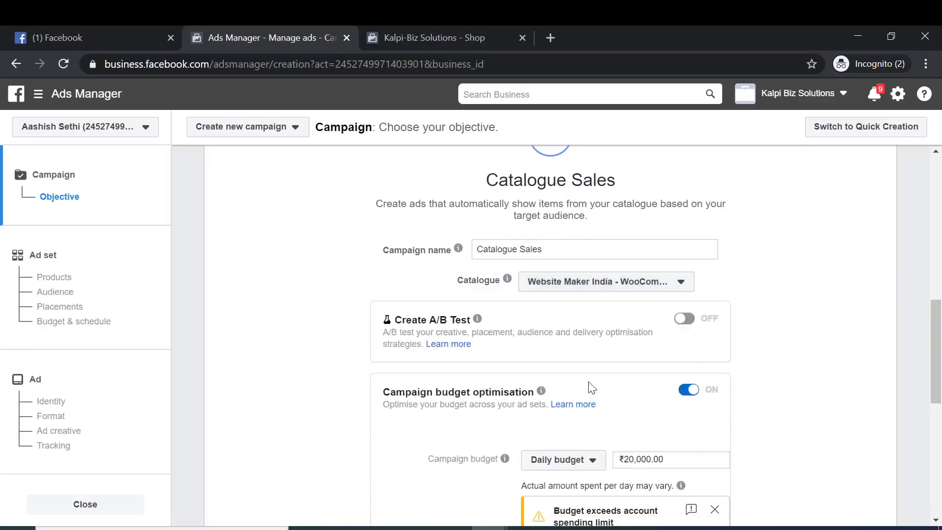
{"action": "scroll", "coordinate": [531, 308], "scroll_direction": "down", "scroll_amount": 1}
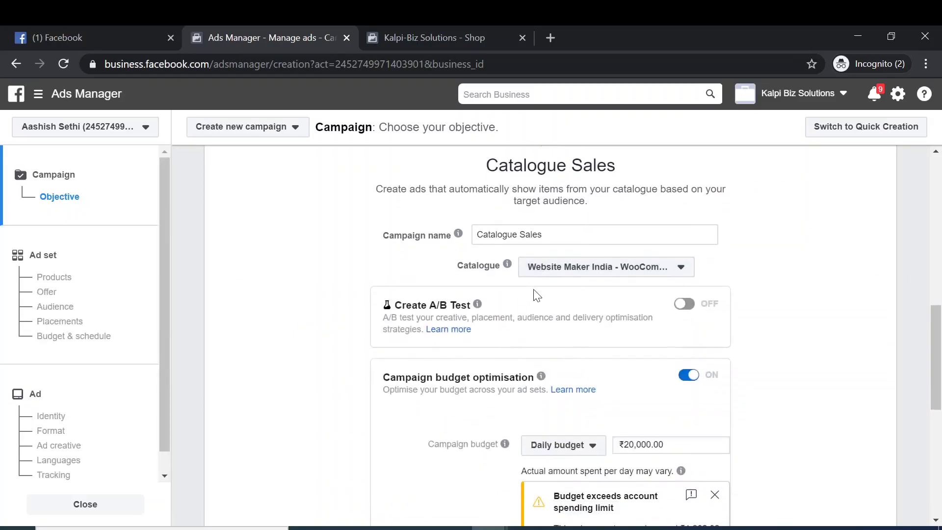
{"action": "scroll", "coordinate": [532, 251], "scroll_direction": "down", "scroll_amount": 2}
{"action": "left_click", "coordinate": [543, 178]}
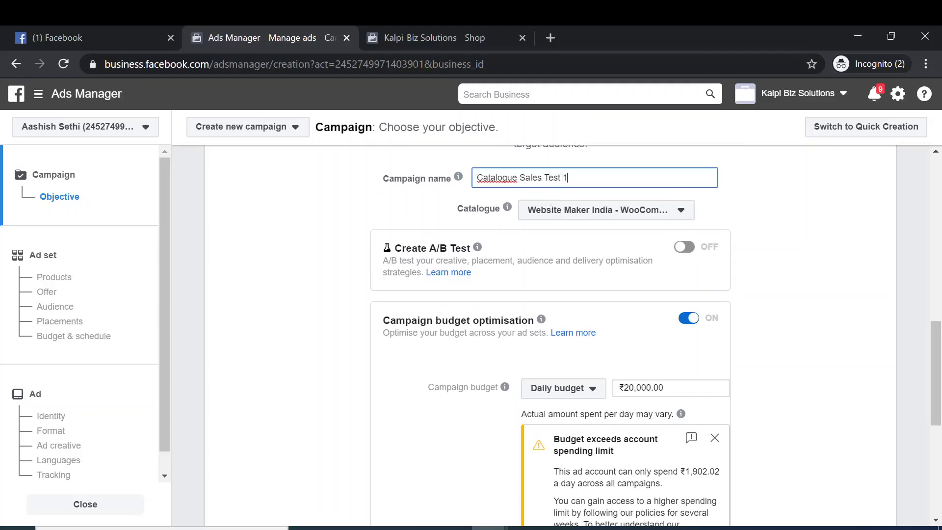
Step: Set the daily campaign budget to ₹200.00 and continue to the ad set settings
{"action": "scroll", "coordinate": [637, 319], "scroll_direction": "down", "scroll_amount": 2}
{"action": "left_click", "coordinate": [636, 304]}
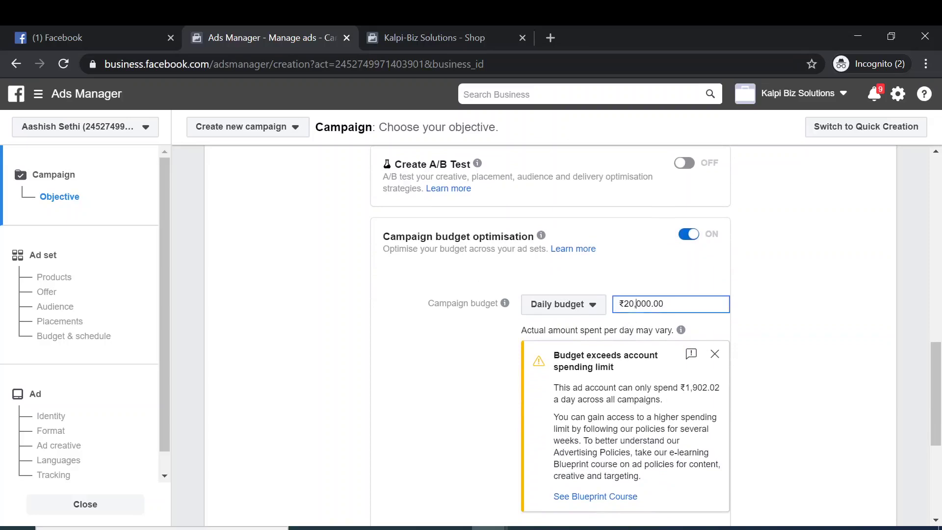
{"action": "key", "text": "BackSpace"}
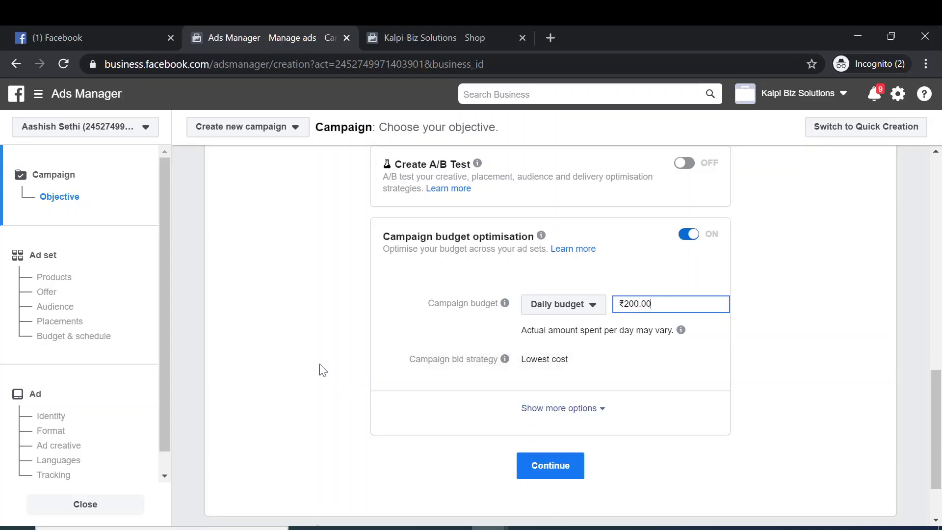
{"action": "left_click", "coordinate": [537, 466]}
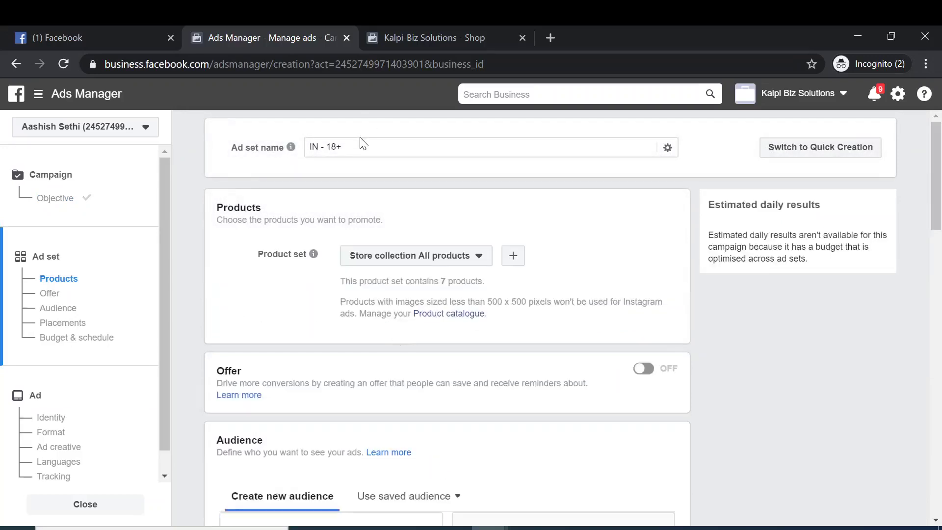
Step: Preview the products in the Store collection All products set, browsing through its product carousel
{"action": "left_click", "coordinate": [384, 263]}
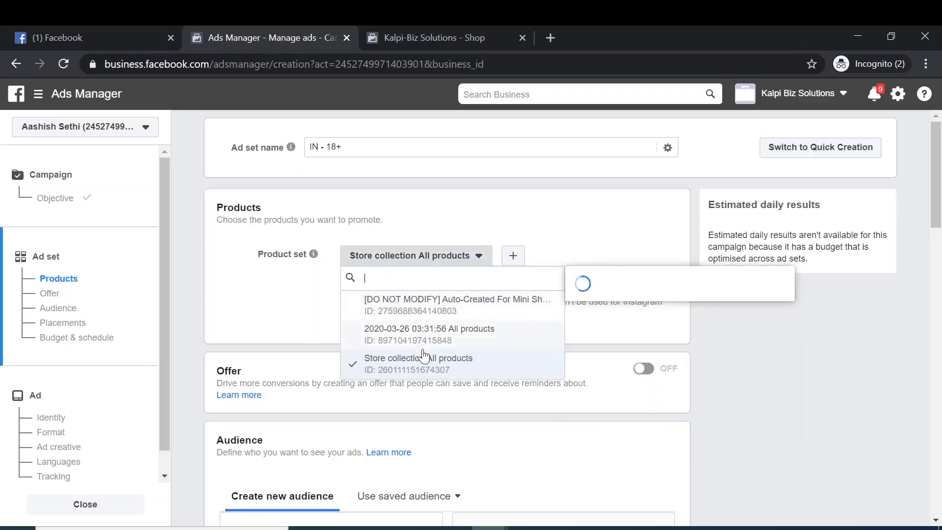
{"action": "mouse_move", "coordinate": [411, 364]}
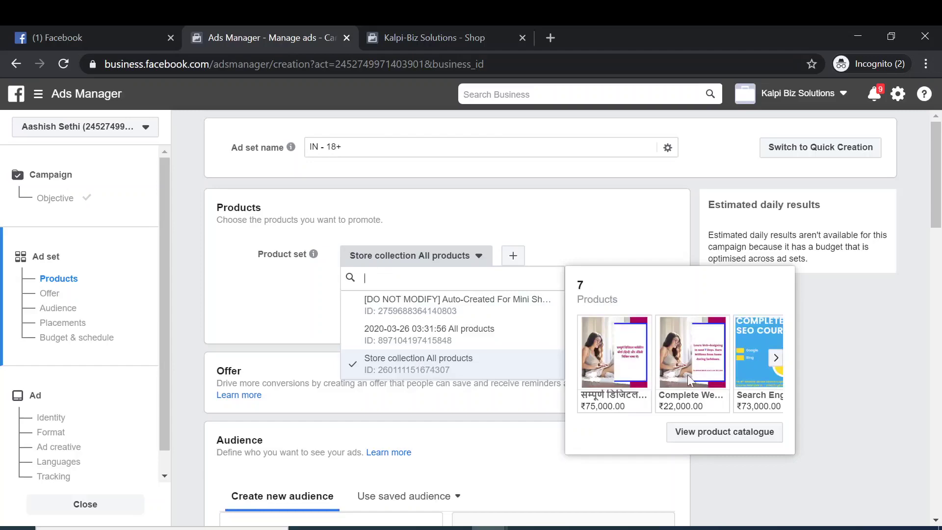
{"action": "left_click", "coordinate": [776, 358]}
{"action": "left_click", "coordinate": [775, 358]}
{"action": "left_click", "coordinate": [775, 358]}
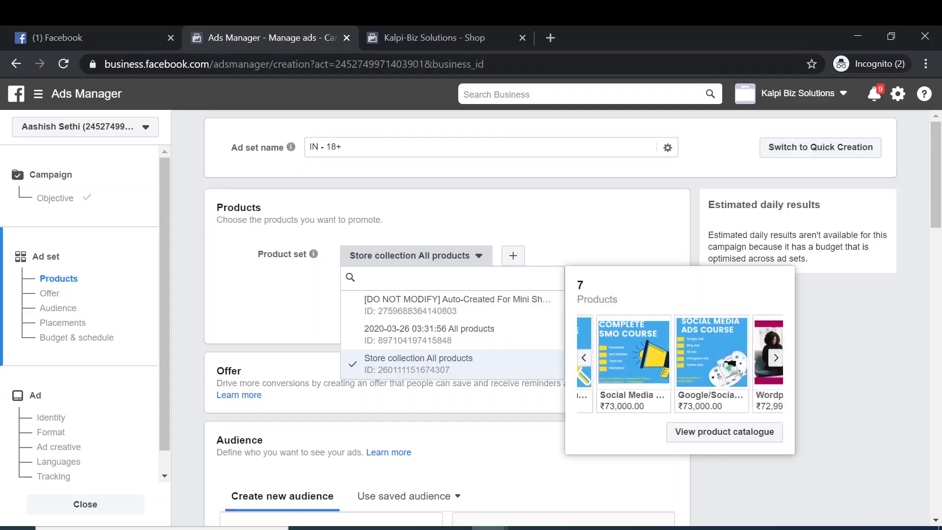
{"action": "left_click", "coordinate": [775, 362]}
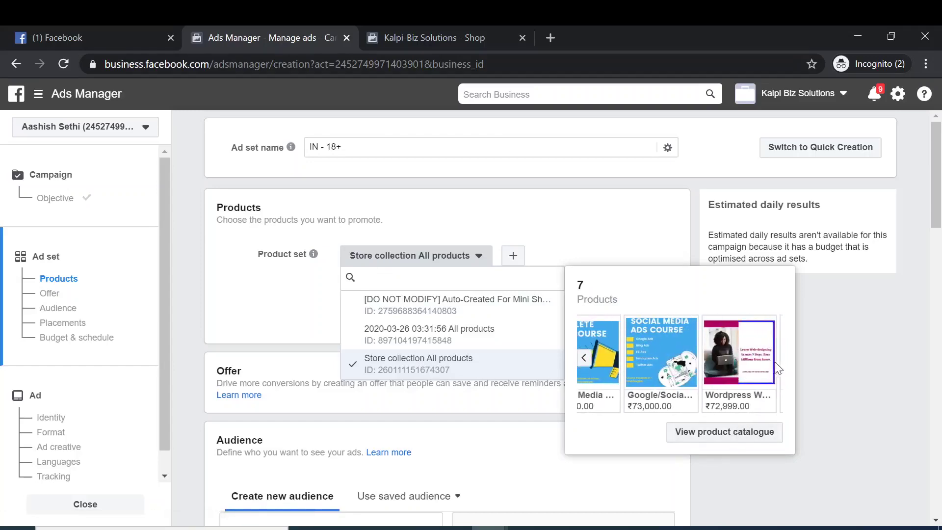
{"action": "left_click", "coordinate": [267, 342]}
Step: Turn on the ad set's Offer option to view its settings, and switch it back off
{"action": "scroll", "coordinate": [344, 314], "scroll_direction": "down", "scroll_amount": 2}
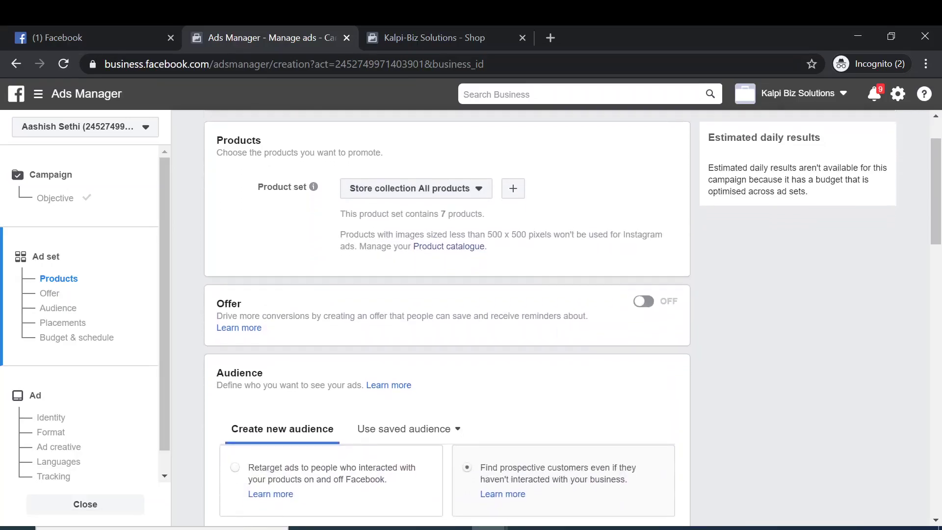
{"action": "left_click", "coordinate": [647, 301]}
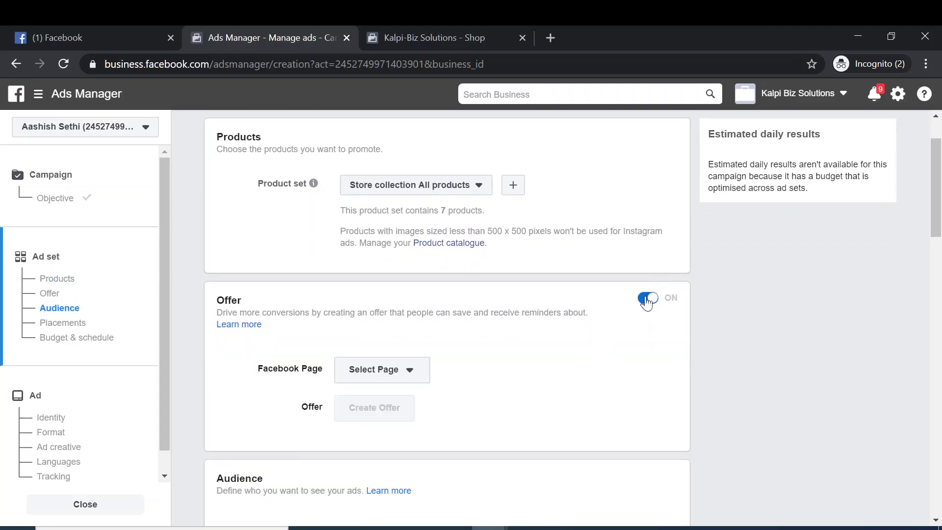
{"action": "left_click", "coordinate": [646, 300]}
Step: Review the audience section of the ad set, including retargeting versus prospective customers, custom audiences, location, age, gender, detailed targeting and languages
{"action": "scroll", "coordinate": [451, 290], "scroll_direction": "down", "scroll_amount": 2}
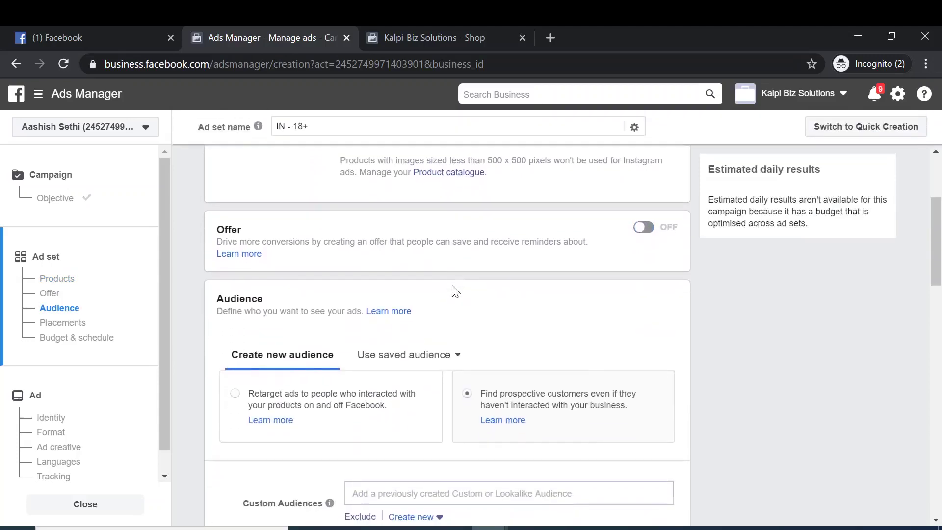
{"action": "scroll", "coordinate": [451, 291], "scroll_direction": "down", "scroll_amount": 2}
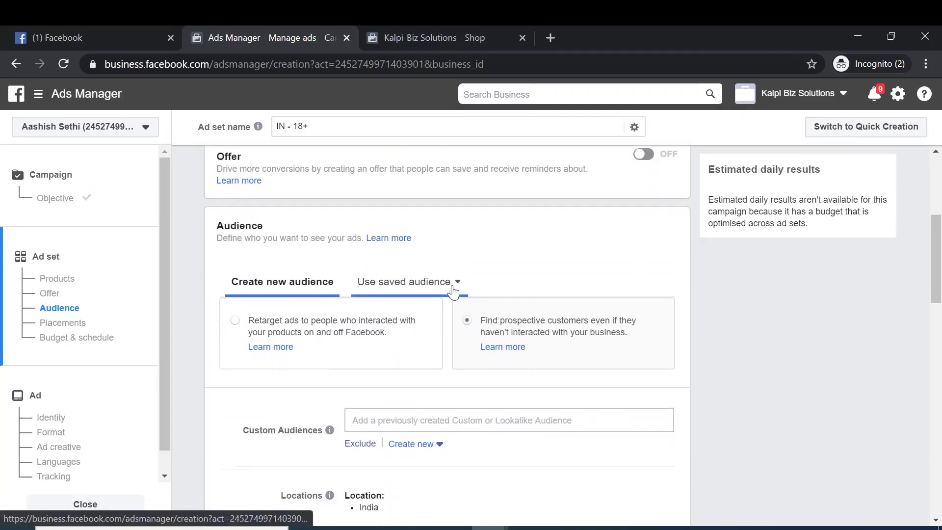
{"action": "scroll", "coordinate": [451, 285], "scroll_direction": "down", "scroll_amount": 1}
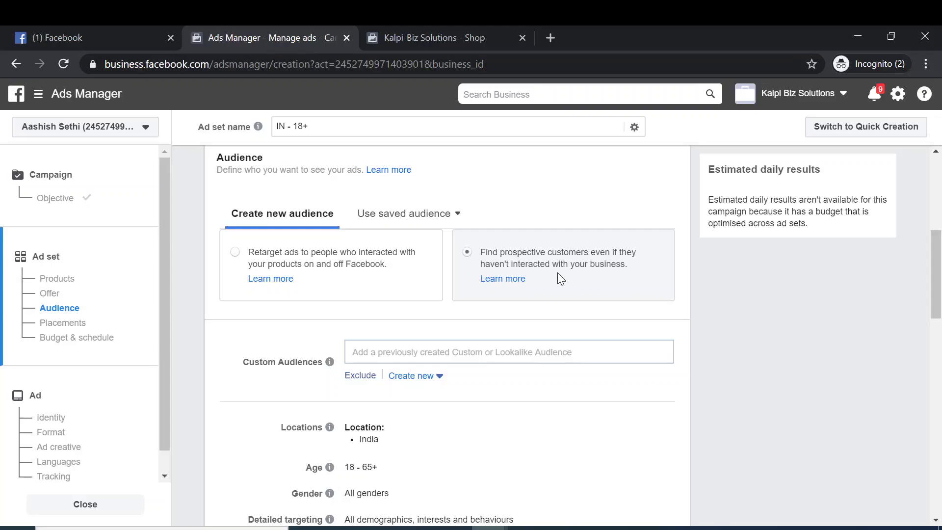
{"action": "scroll", "coordinate": [557, 273], "scroll_direction": "down", "scroll_amount": 1}
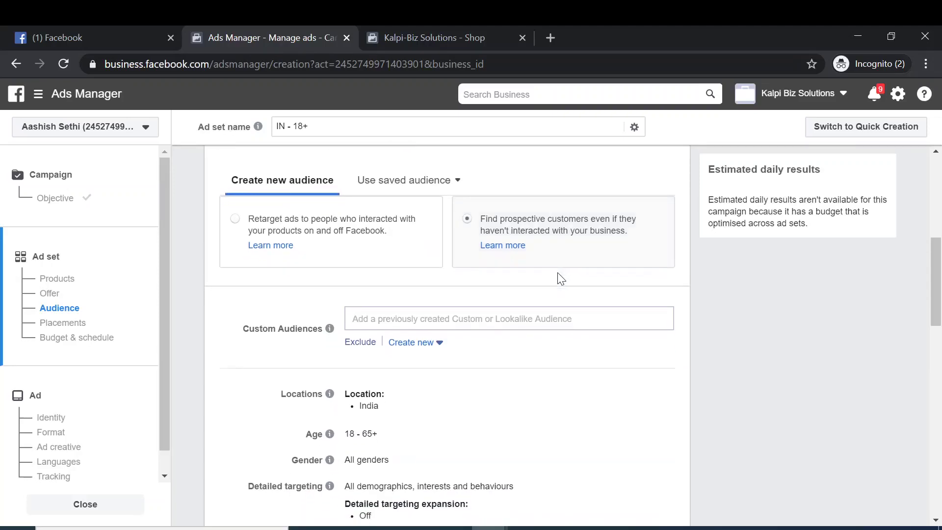
{"action": "scroll", "coordinate": [558, 272], "scroll_direction": "up", "scroll_amount": 1}
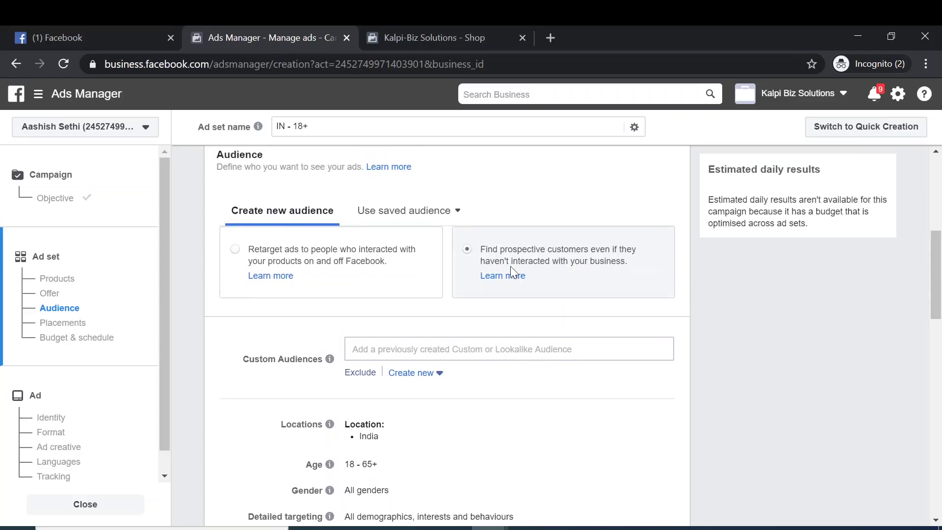
{"action": "scroll", "coordinate": [501, 246], "scroll_direction": "down", "scroll_amount": 3}
{"action": "scroll", "coordinate": [434, 259], "scroll_direction": "down", "scroll_amount": 1}
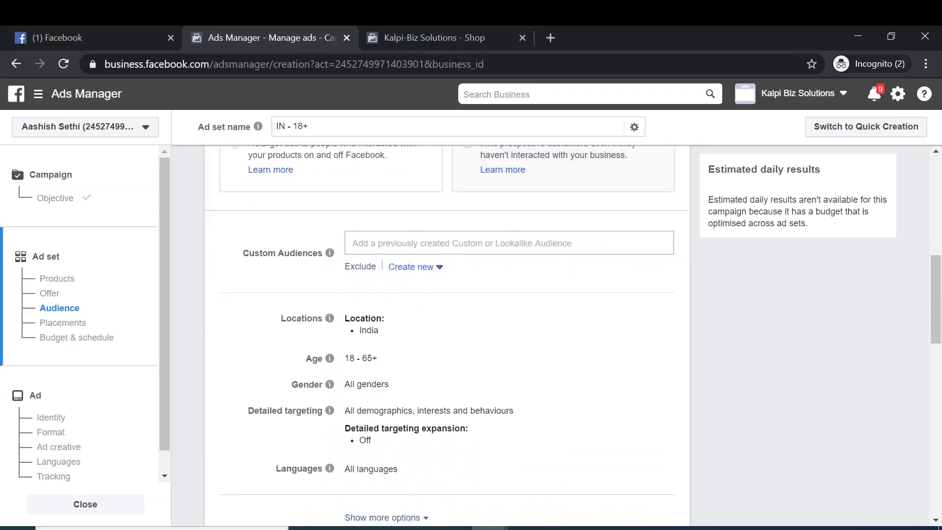
{"action": "scroll", "coordinate": [391, 251], "scroll_direction": "down", "scroll_amount": 3}
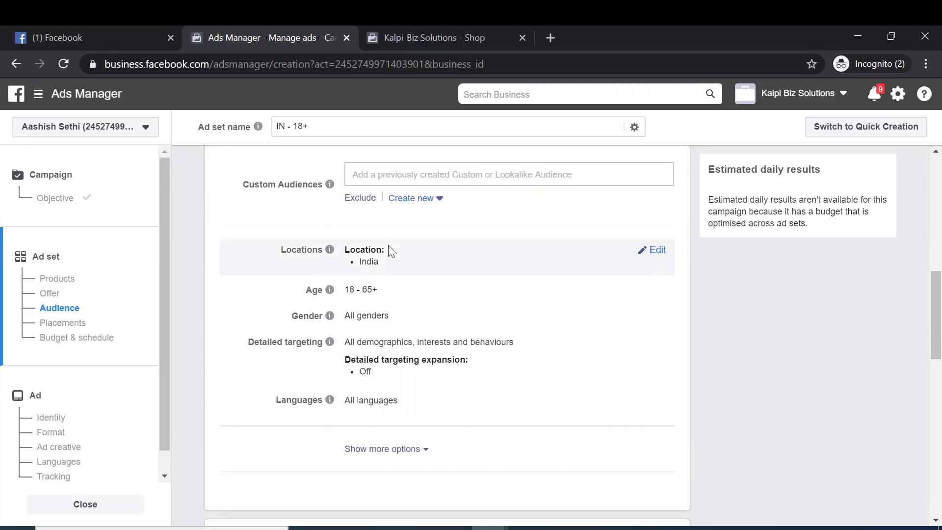
{"action": "scroll", "coordinate": [390, 251], "scroll_direction": "down", "scroll_amount": 4}
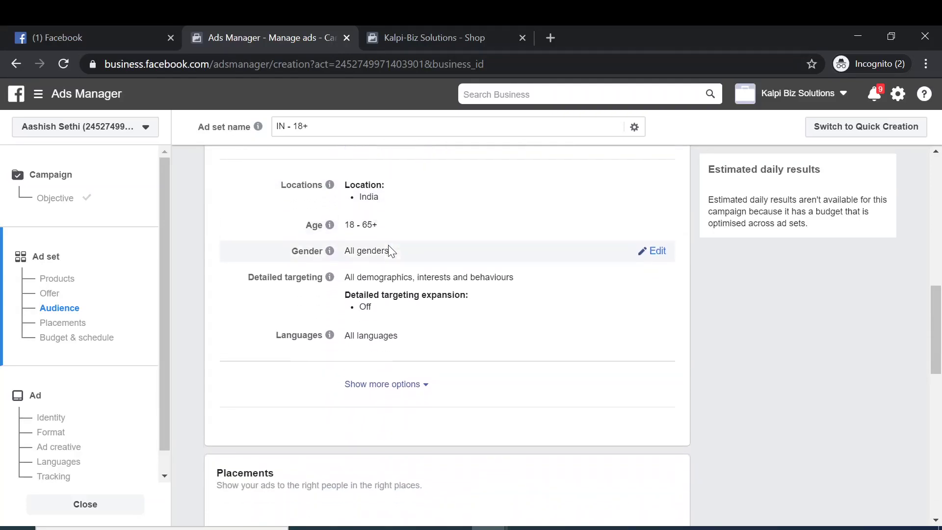
{"action": "scroll", "coordinate": [389, 248], "scroll_direction": "down", "scroll_amount": 1}
{"action": "scroll", "coordinate": [390, 248], "scroll_direction": "up", "scroll_amount": 1}
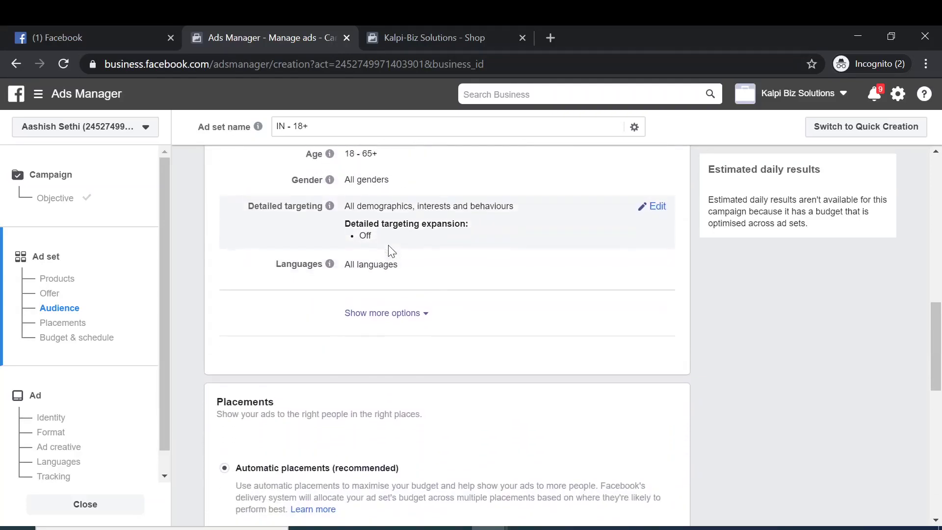
Step: Examine the ad set's placement options and its optimisation, cost control, schedule and payment details
{"action": "scroll", "coordinate": [389, 250], "scroll_direction": "down", "scroll_amount": 3}
{"action": "scroll", "coordinate": [390, 250], "scroll_direction": "down", "scroll_amount": 10}
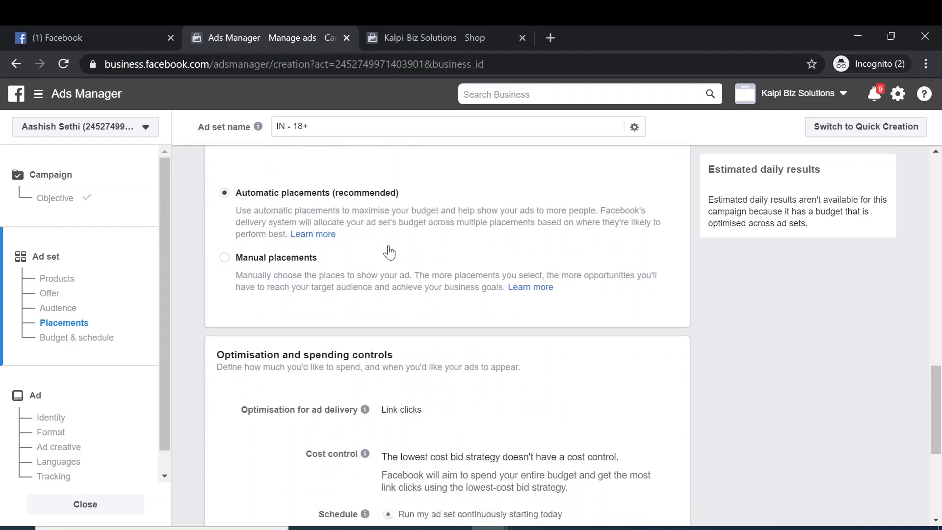
{"action": "scroll", "coordinate": [390, 249], "scroll_direction": "down", "scroll_amount": 4}
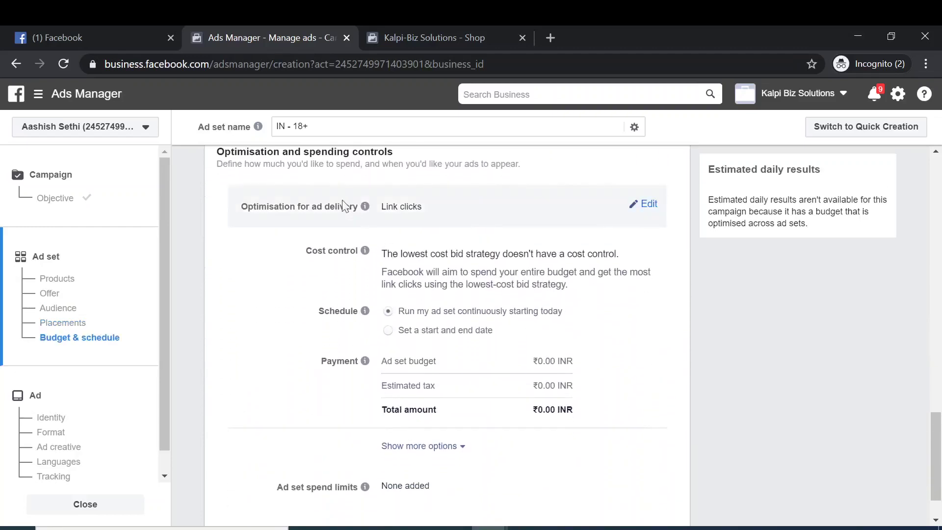
{"action": "mouse_move", "coordinate": [365, 250]}
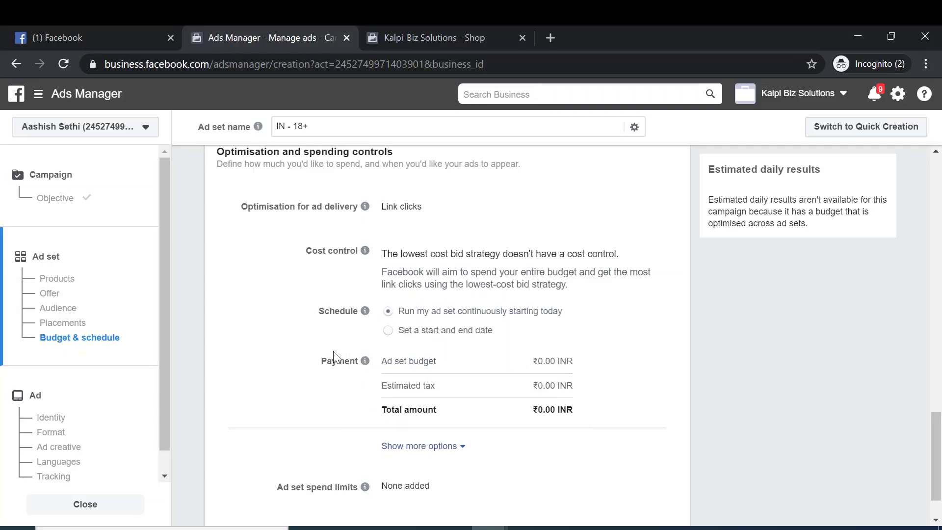
{"action": "scroll", "coordinate": [334, 354], "scroll_direction": "down", "scroll_amount": 2}
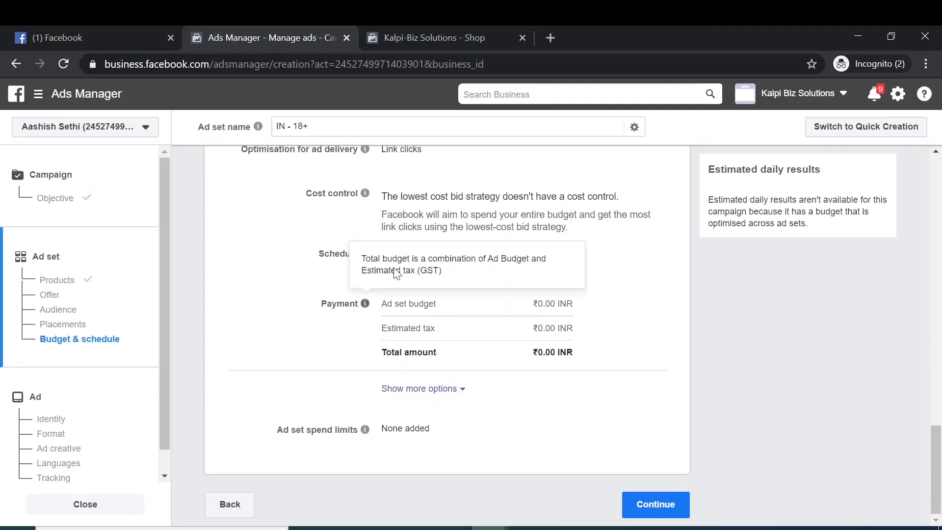
{"action": "scroll", "coordinate": [347, 310], "scroll_direction": "up", "scroll_amount": 4}
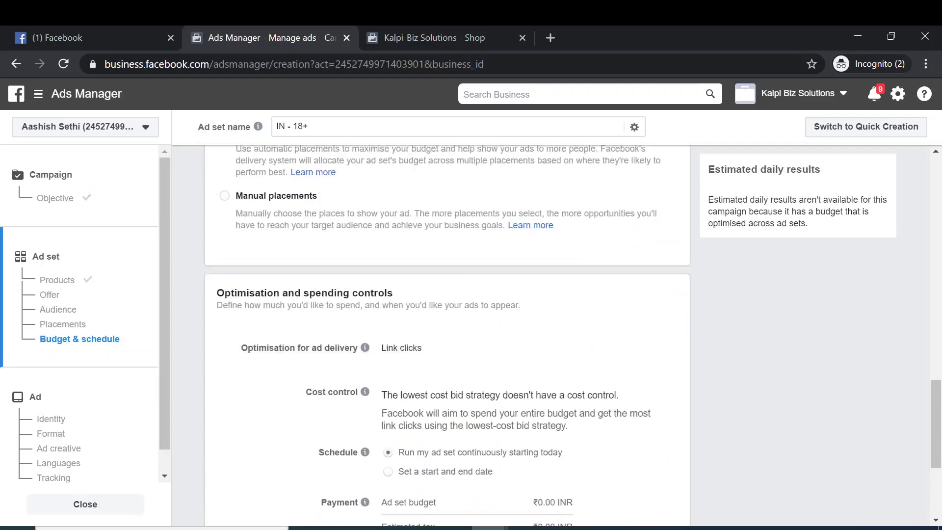
Step: Recheck the ad set from the audience to the spend limits and continue to the ad settings
{"action": "scroll", "coordinate": [360, 322], "scroll_direction": "up", "scroll_amount": 10}
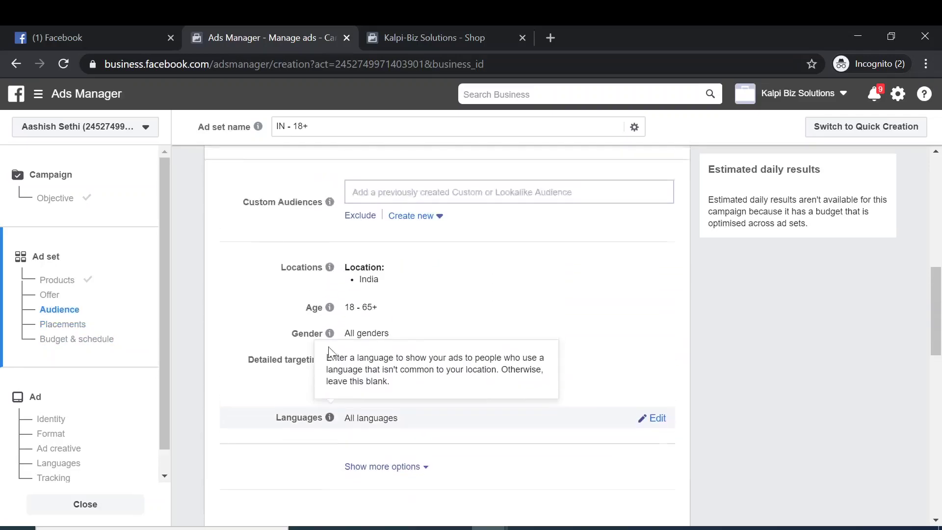
{"action": "scroll", "coordinate": [339, 352], "scroll_direction": "up", "scroll_amount": 4}
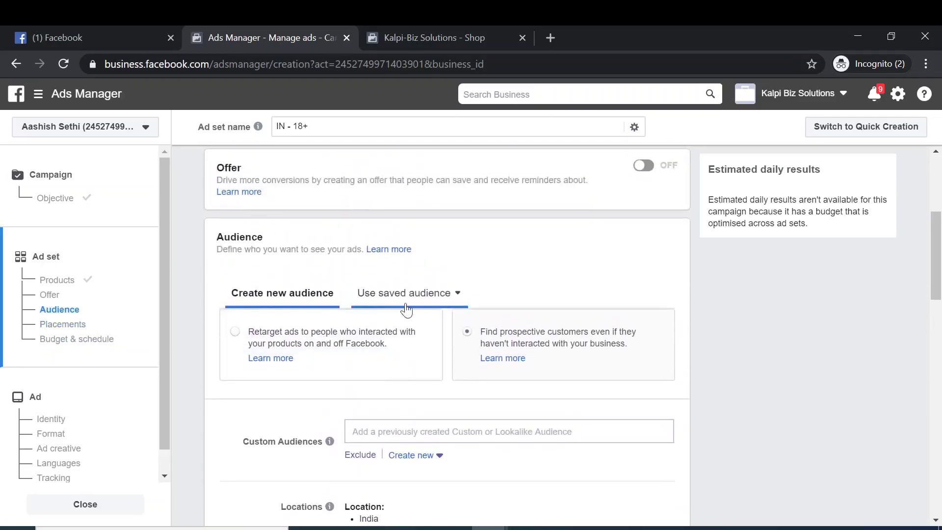
{"action": "scroll", "coordinate": [467, 333], "scroll_direction": "down", "scroll_amount": 4}
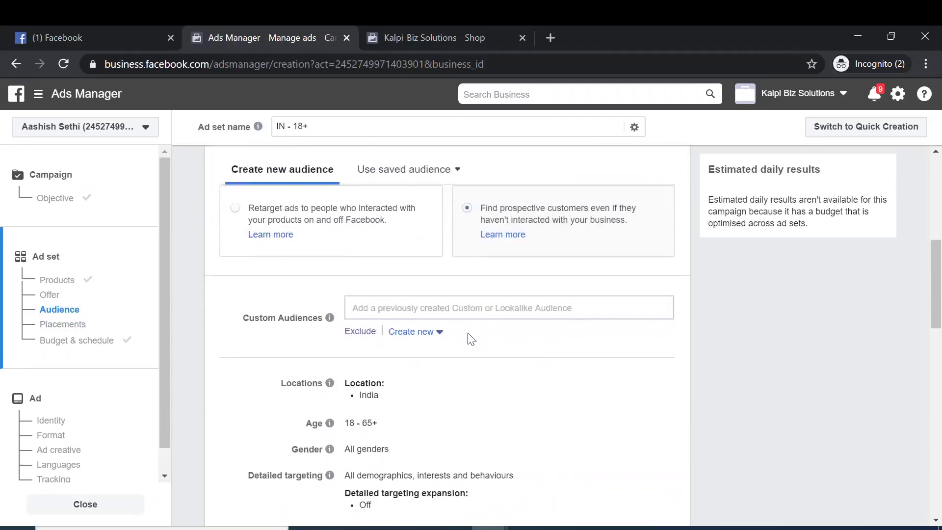
{"action": "scroll", "coordinate": [434, 324], "scroll_direction": "down", "scroll_amount": 6}
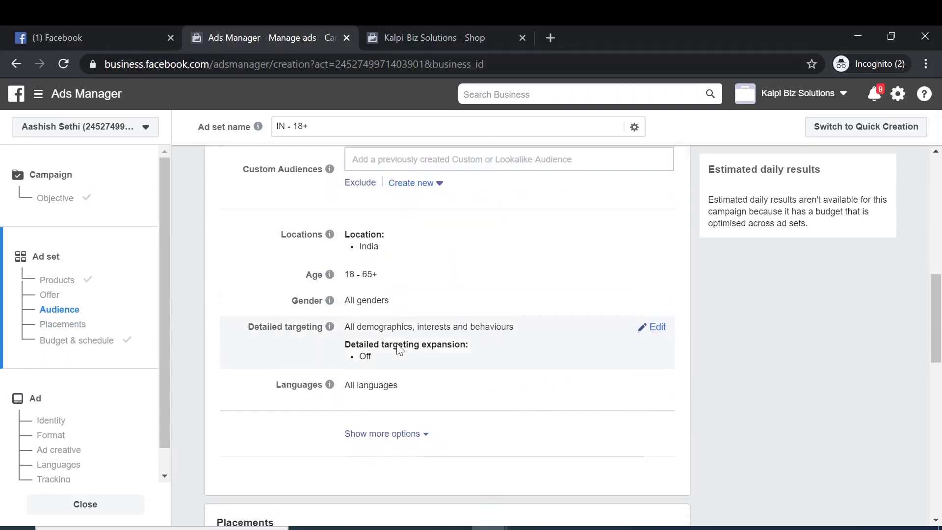
{"action": "scroll", "coordinate": [394, 325], "scroll_direction": "down", "scroll_amount": 10}
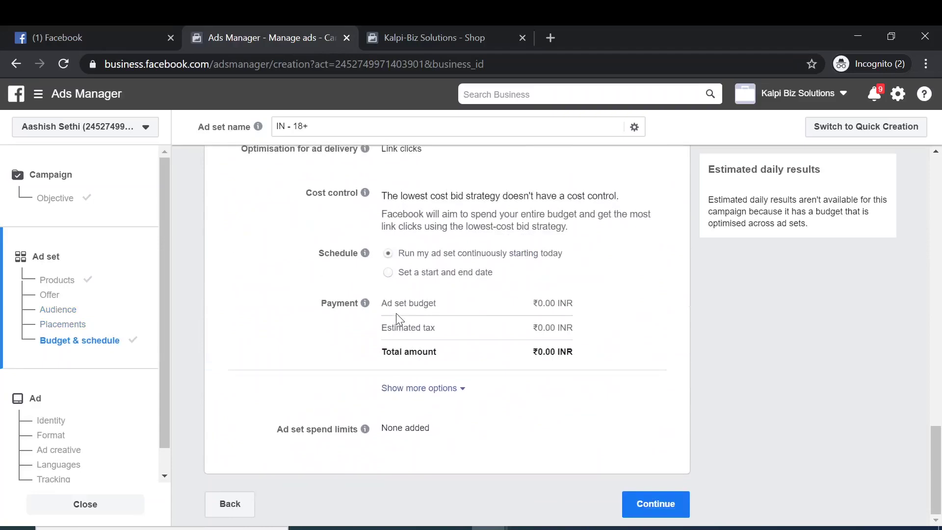
{"action": "left_click", "coordinate": [655, 505]}
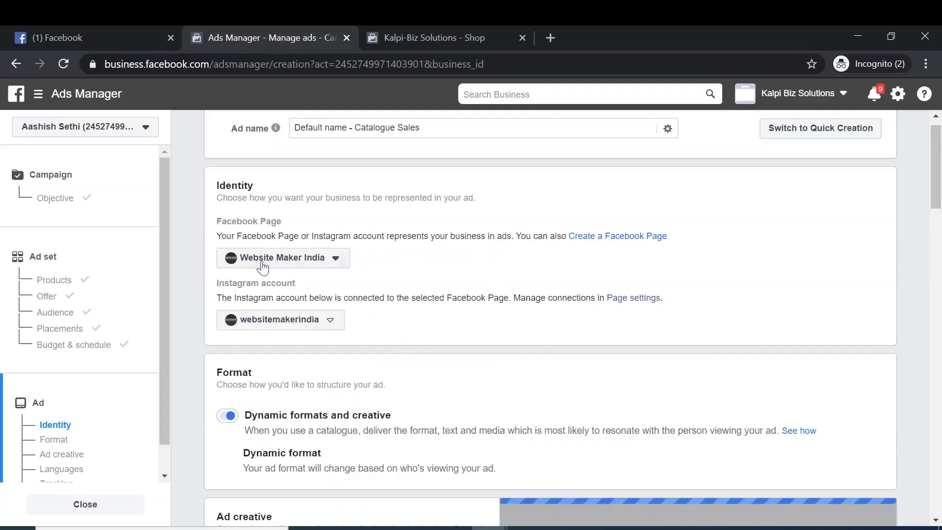
Step: Enter the ad's primary text as "BUy our courses on New Year Sale. Get upto 70000 INR in Discount."
{"action": "scroll", "coordinate": [299, 316], "scroll_direction": "down", "scroll_amount": 4}
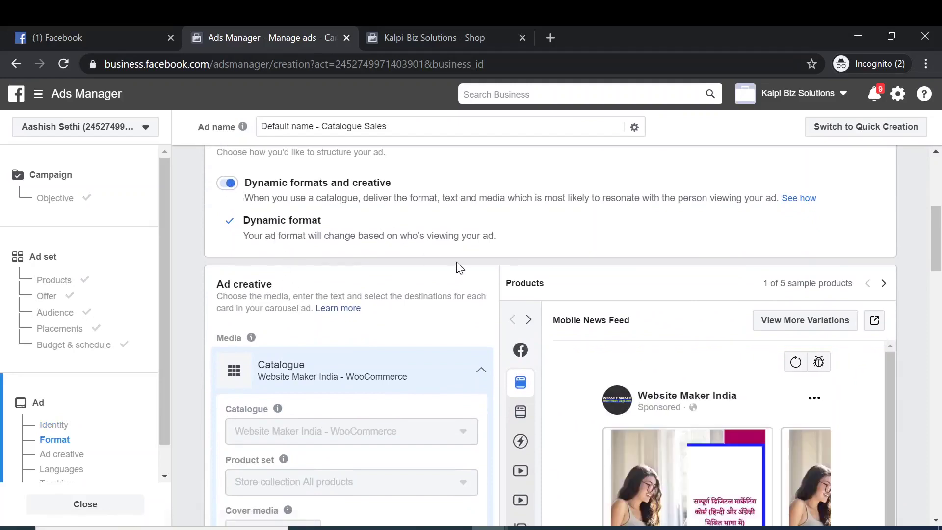
{"action": "scroll", "coordinate": [458, 267], "scroll_direction": "down", "scroll_amount": 3}
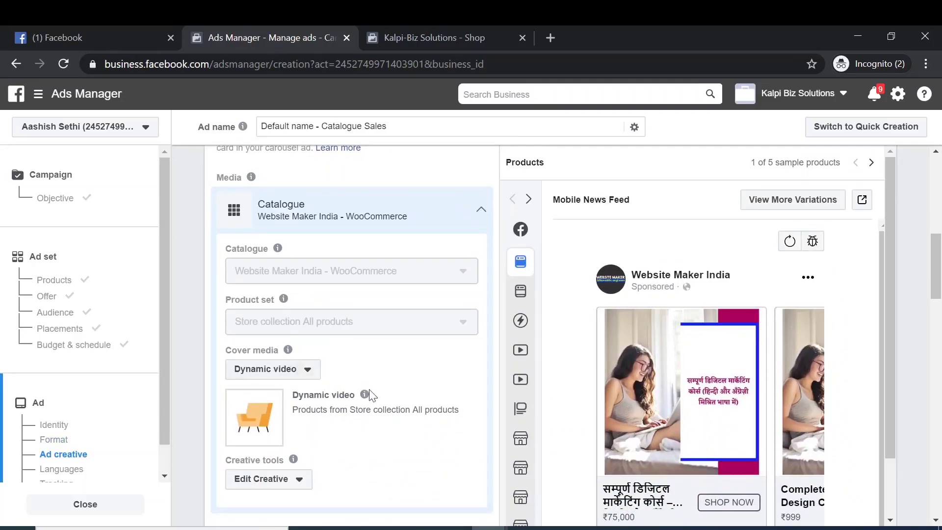
{"action": "scroll", "coordinate": [367, 395], "scroll_direction": "down", "scroll_amount": 2}
{"action": "scroll", "coordinate": [658, 403], "scroll_direction": "down", "scroll_amount": 1}
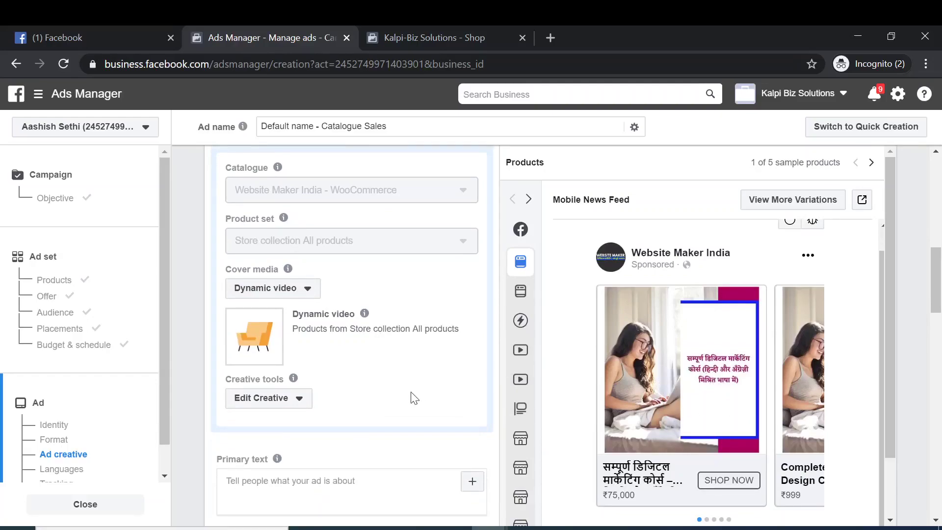
{"action": "scroll", "coordinate": [411, 396], "scroll_direction": "down", "scroll_amount": 2}
{"action": "left_click", "coordinate": [227, 395]}
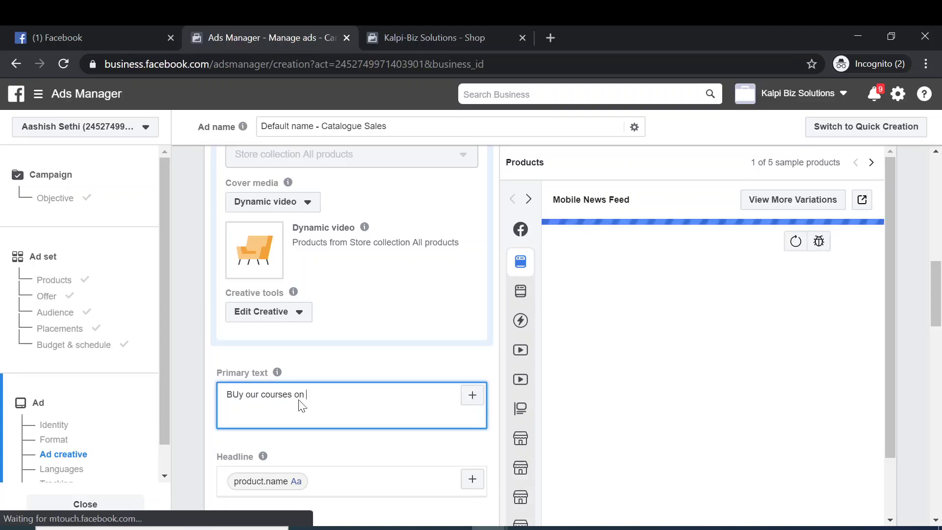
{"action": "type", "text": "New Year Sales"}
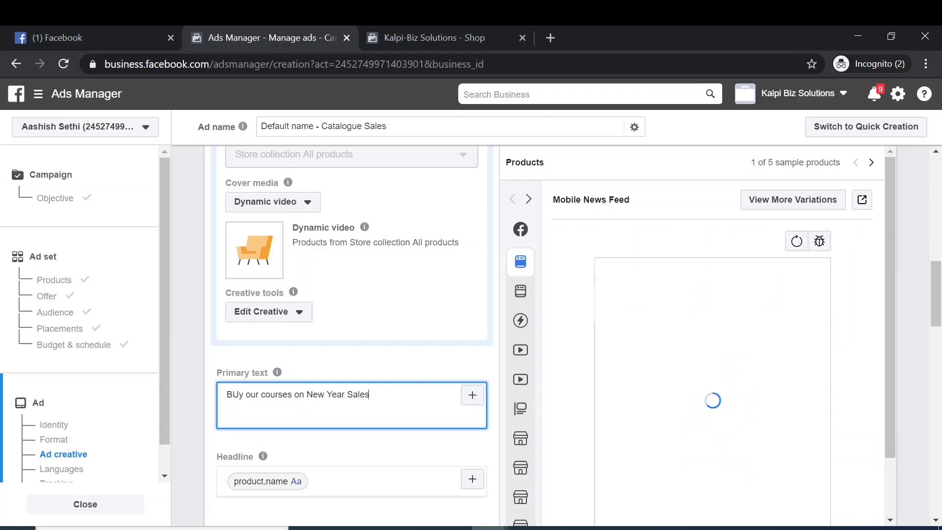
{"action": "key", "text": "BackSpace"}
{"action": "type", "text": ". Get "}
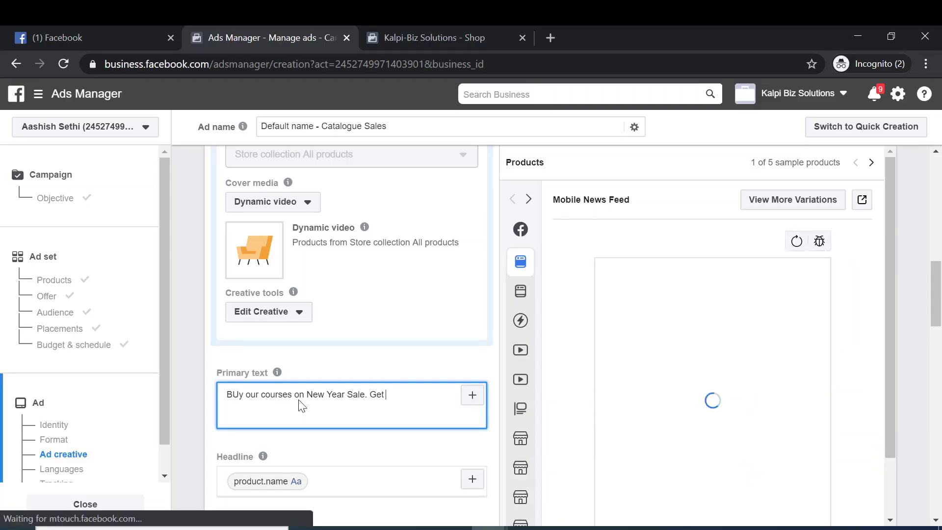
{"action": "type", "text": "upto 70000 "}
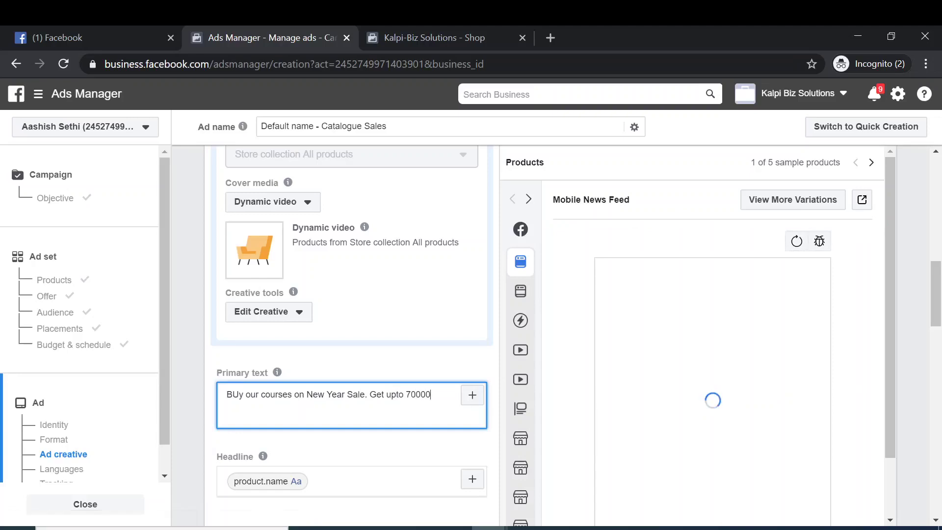
{"action": "type", "text": "INR in Do"}
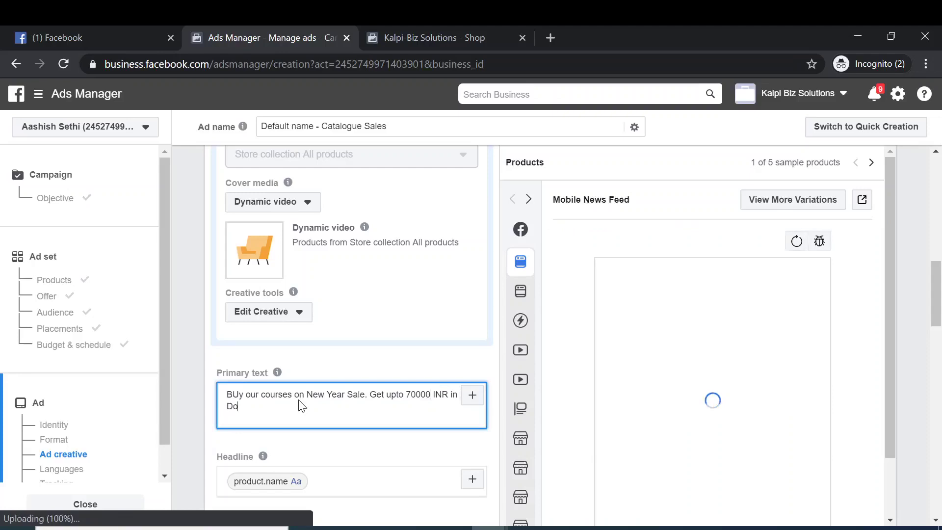
{"action": "key", "text": "BackSpace"}
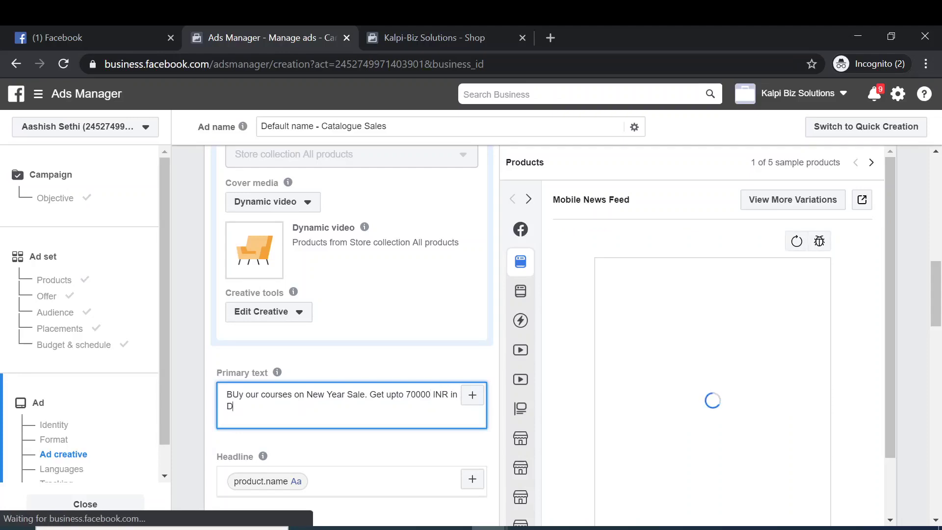
{"action": "type", "text": "icou"}
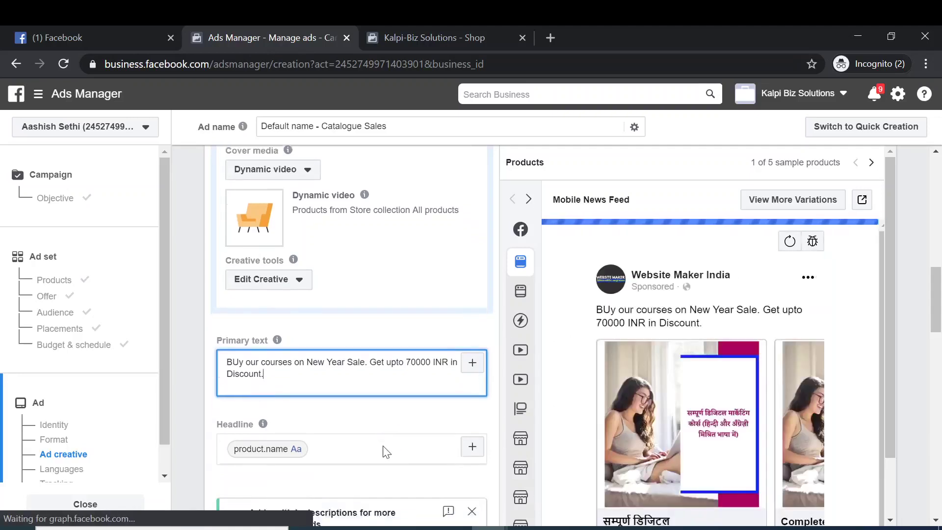
Step: Clear the ad's headline and look through the catalogue fields that can be inserted into it
{"action": "scroll", "coordinate": [385, 449], "scroll_direction": "down", "scroll_amount": 3}
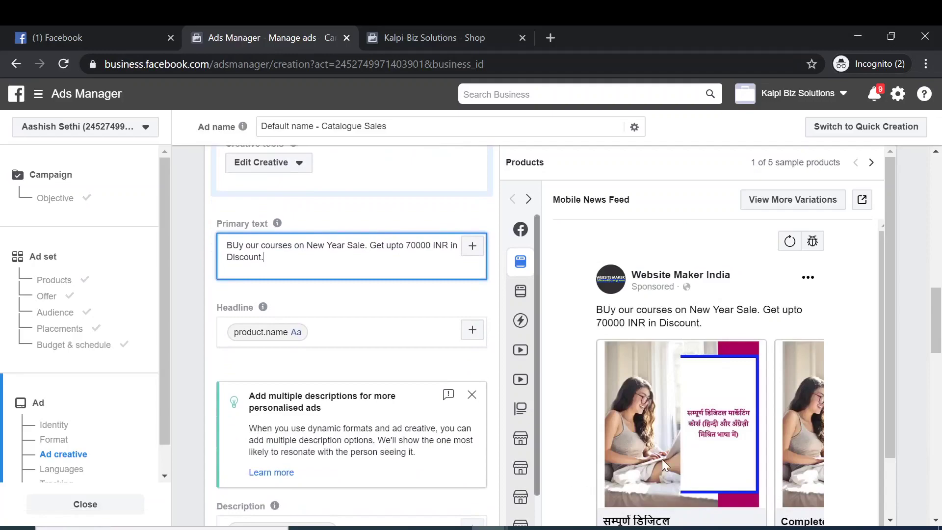
{"action": "scroll", "coordinate": [661, 458], "scroll_direction": "down", "scroll_amount": 1}
{"action": "left_click", "coordinate": [309, 332]}
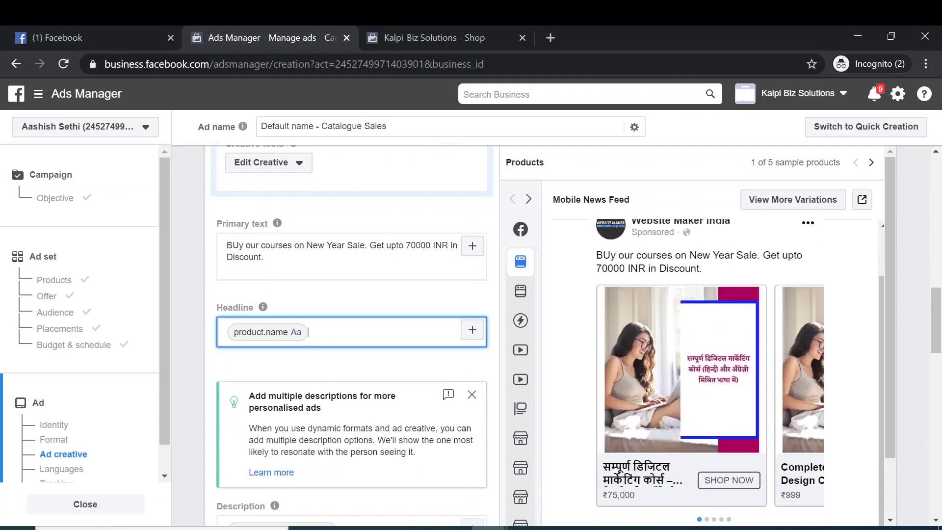
{"action": "key", "text": "BackSpace"}
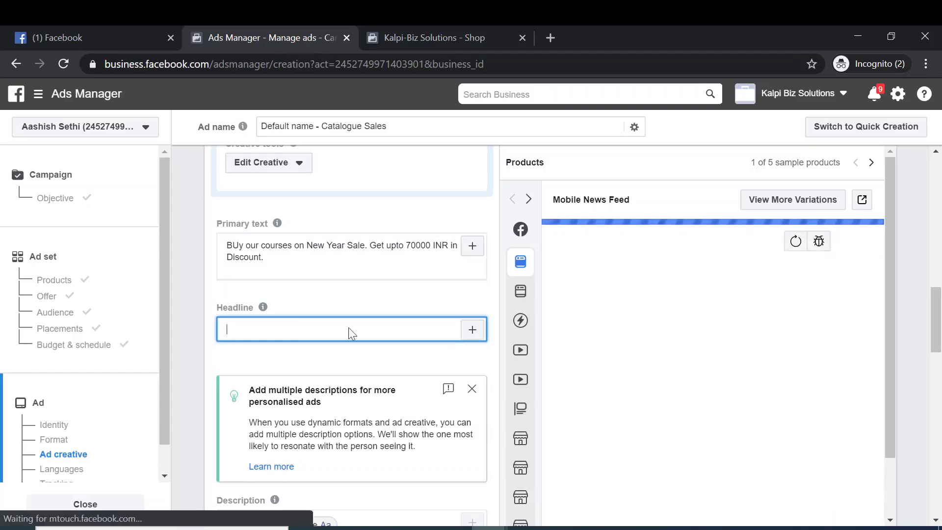
{"action": "left_click", "coordinate": [472, 329]}
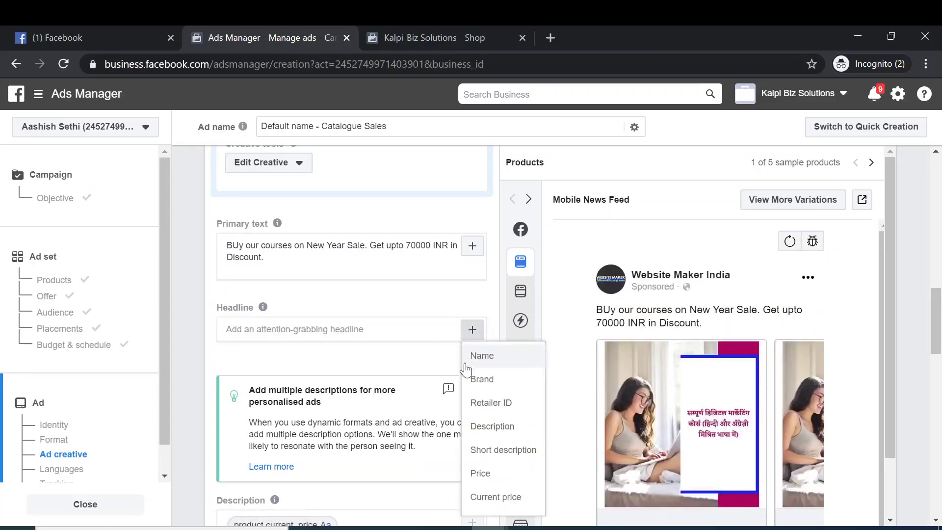
{"action": "scroll", "coordinate": [498, 412], "scroll_direction": "down", "scroll_amount": 1}
{"action": "scroll", "coordinate": [496, 441], "scroll_direction": "down", "scroll_amount": 2}
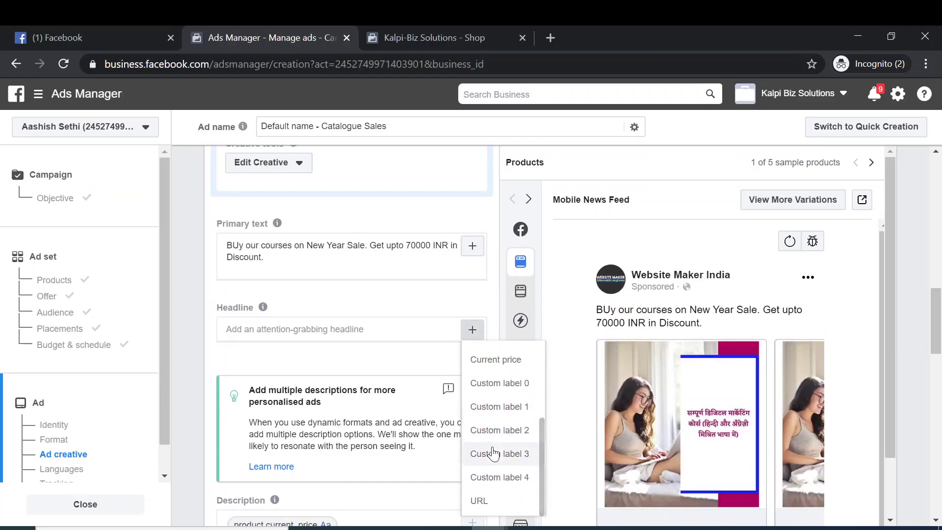
{"action": "scroll", "coordinate": [494, 444], "scroll_direction": "up", "scroll_amount": 3}
{"action": "left_click", "coordinate": [454, 372]}
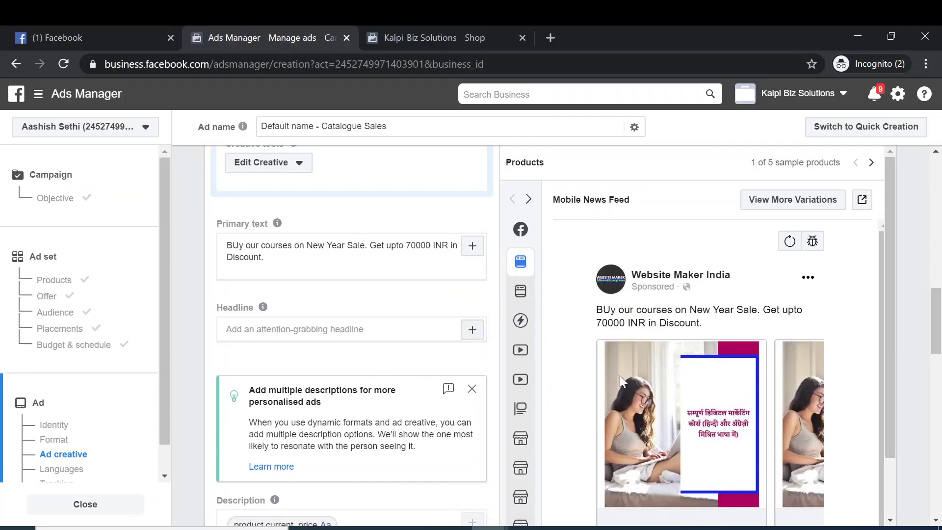
Step: Build the ad's headline from the catalogue's Name and Price fields
{"action": "left_click", "coordinate": [472, 330]}
{"action": "left_click", "coordinate": [487, 357]}
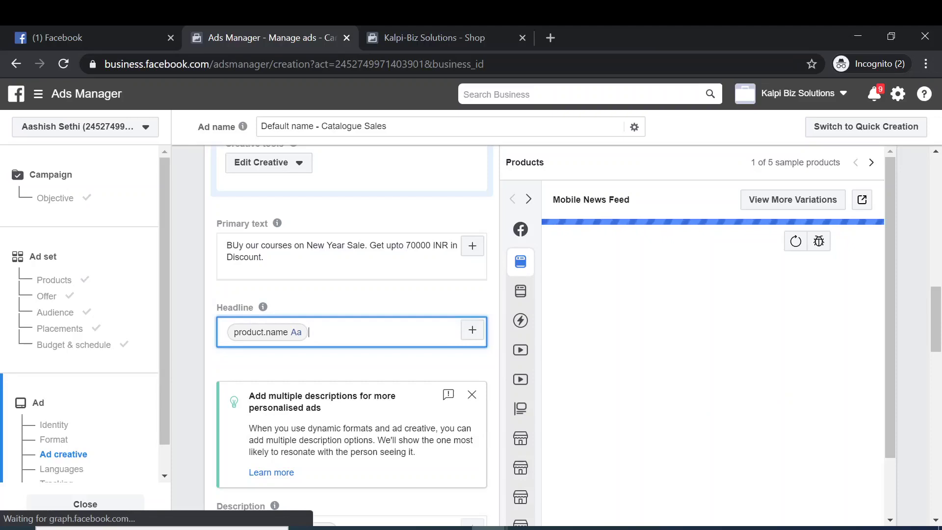
{"action": "left_click", "coordinate": [467, 336]}
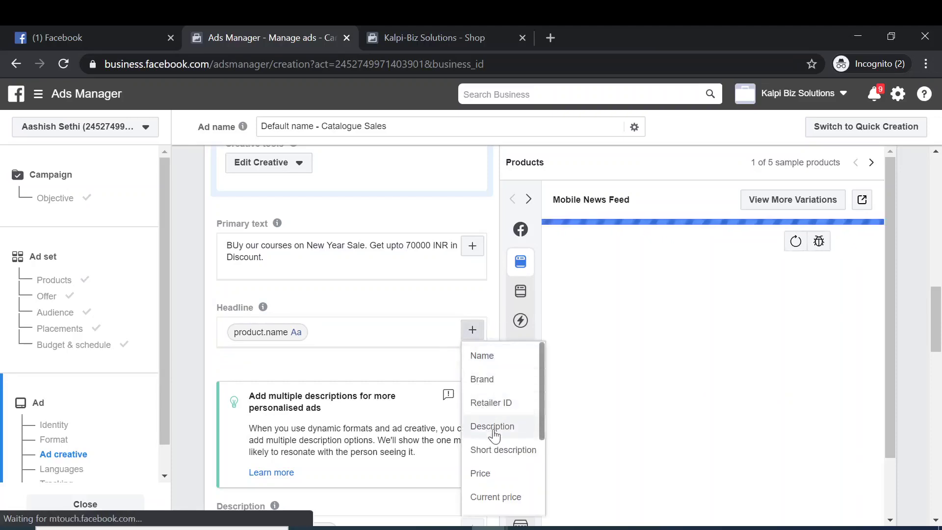
{"action": "left_click", "coordinate": [495, 474]}
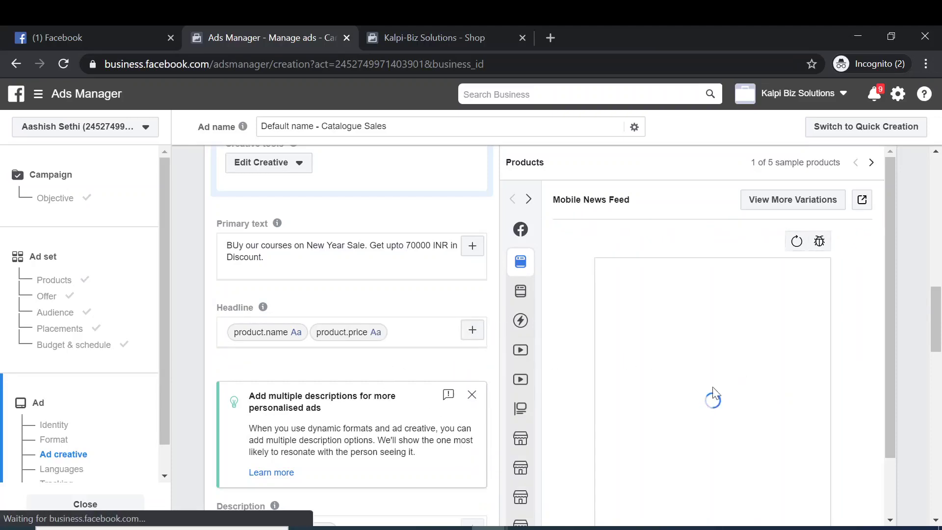
Step: Review the ad preview and the description, See more URL, display link and deep link settings of the ad creative
{"action": "scroll", "coordinate": [694, 391], "scroll_direction": "down", "scroll_amount": 1}
{"action": "scroll", "coordinate": [694, 391], "scroll_direction": "down", "scroll_amount": 1}
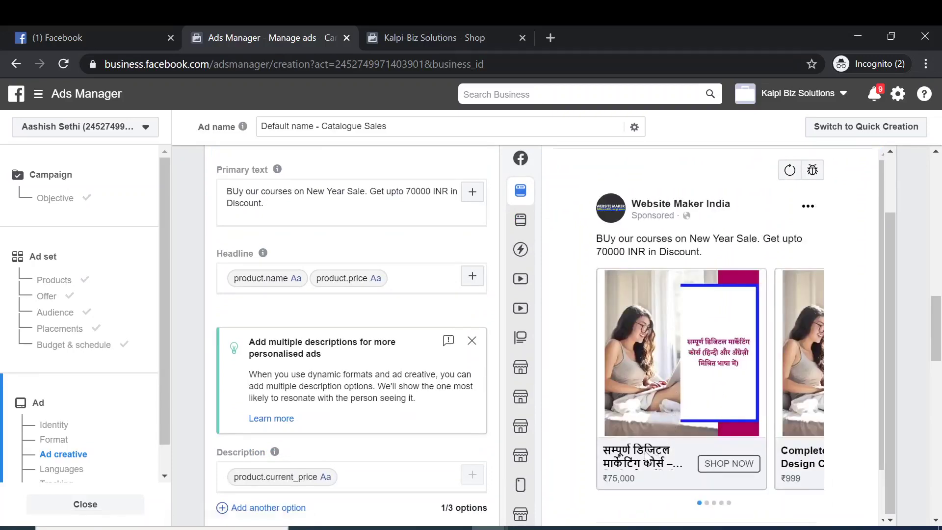
{"action": "scroll", "coordinate": [627, 447], "scroll_direction": "down", "scroll_amount": 1}
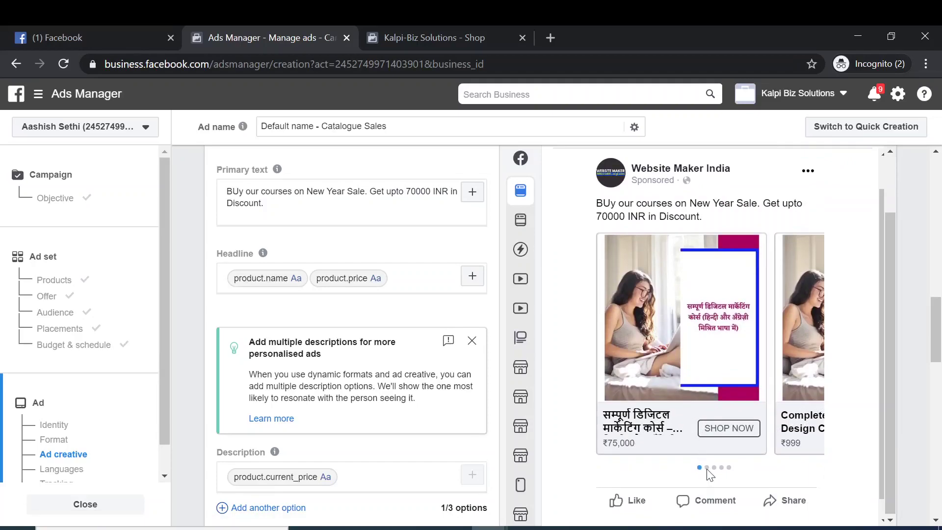
{"action": "scroll", "coordinate": [274, 442], "scroll_direction": "down", "scroll_amount": 3}
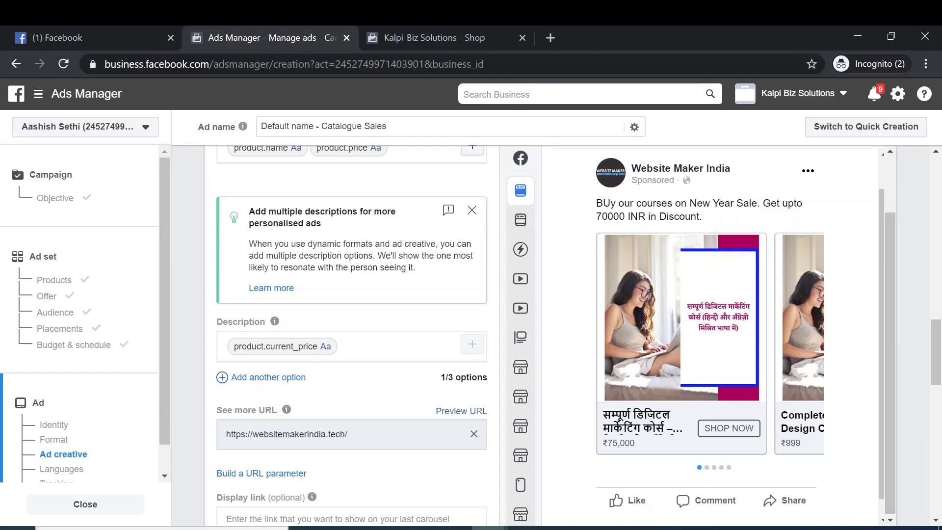
{"action": "scroll", "coordinate": [346, 352], "scroll_direction": "down", "scroll_amount": 3}
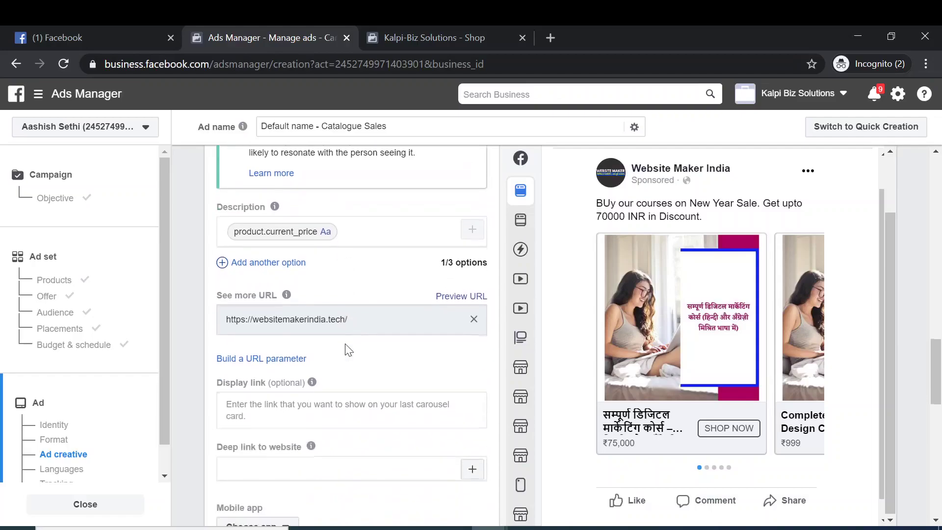
{"action": "scroll", "coordinate": [339, 341], "scroll_direction": "down", "scroll_amount": 3}
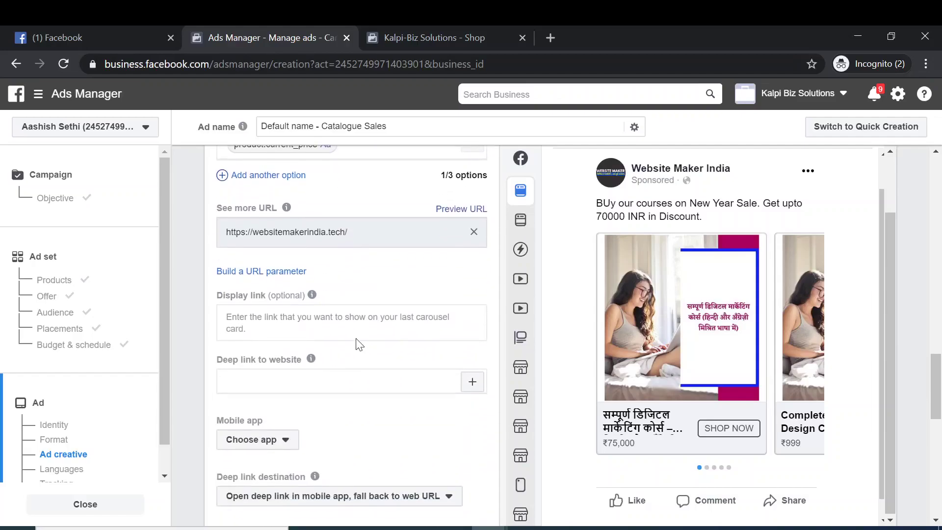
{"action": "scroll", "coordinate": [318, 269], "scroll_direction": "down", "scroll_amount": 3}
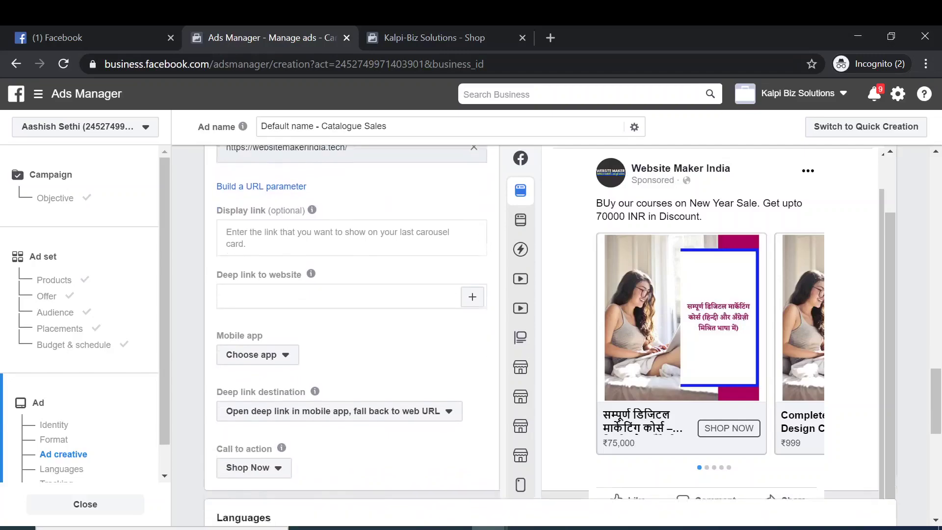
{"action": "mouse_move", "coordinate": [311, 204]}
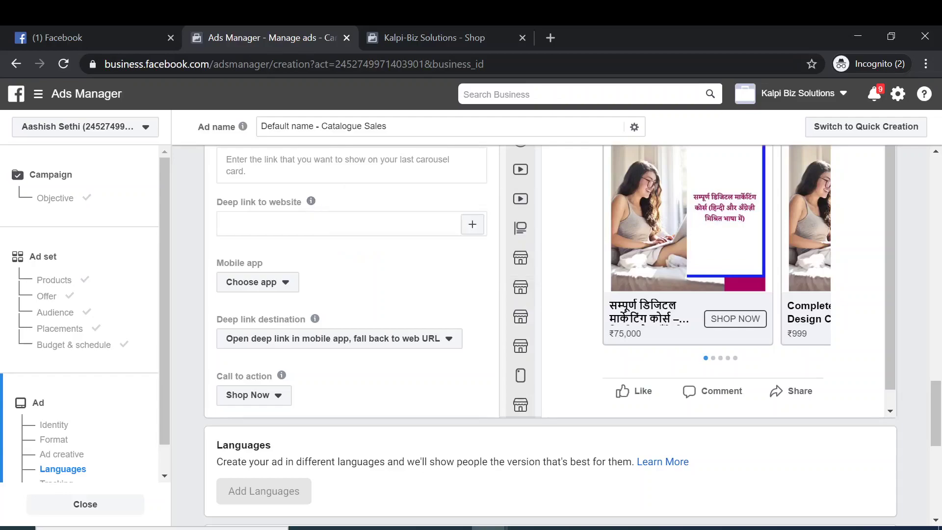
Step: Check the mobile app choice without selecting one, and set the deep link destination to "Open deep link in a mobile web browser"
{"action": "scroll", "coordinate": [279, 265], "scroll_direction": "down", "scroll_amount": 1}
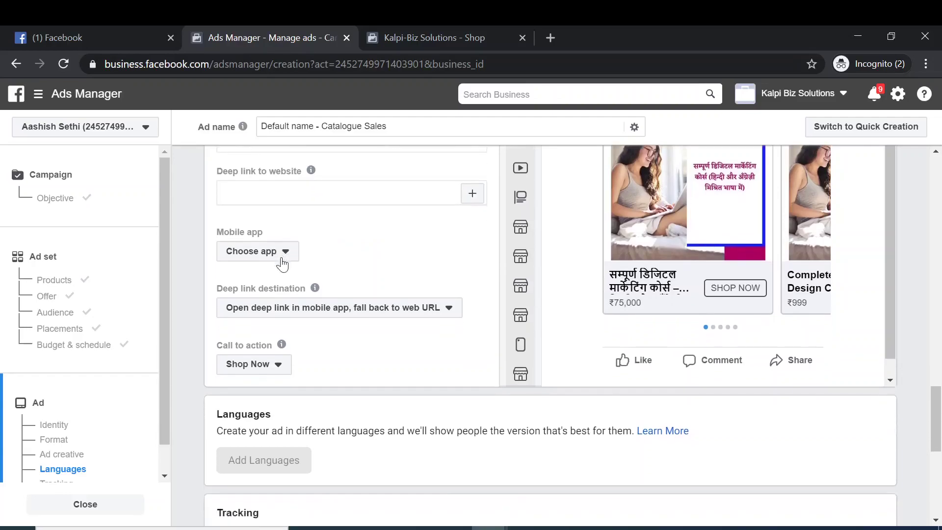
{"action": "left_click", "coordinate": [281, 257]}
{"action": "left_click", "coordinate": [366, 269]}
{"action": "scroll", "coordinate": [339, 305], "scroll_direction": "down", "scroll_amount": 1}
{"action": "scroll", "coordinate": [281, 305], "scroll_direction": "down", "scroll_amount": 1}
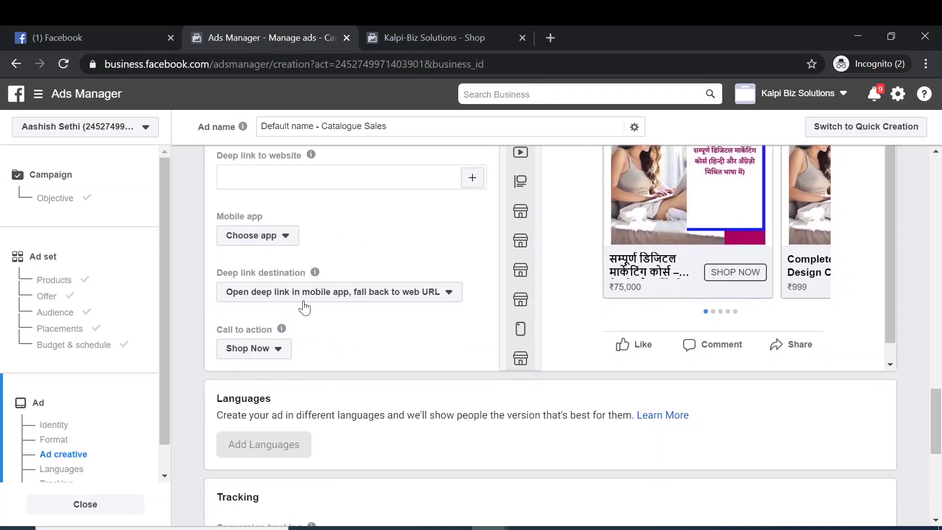
{"action": "left_click", "coordinate": [334, 299]}
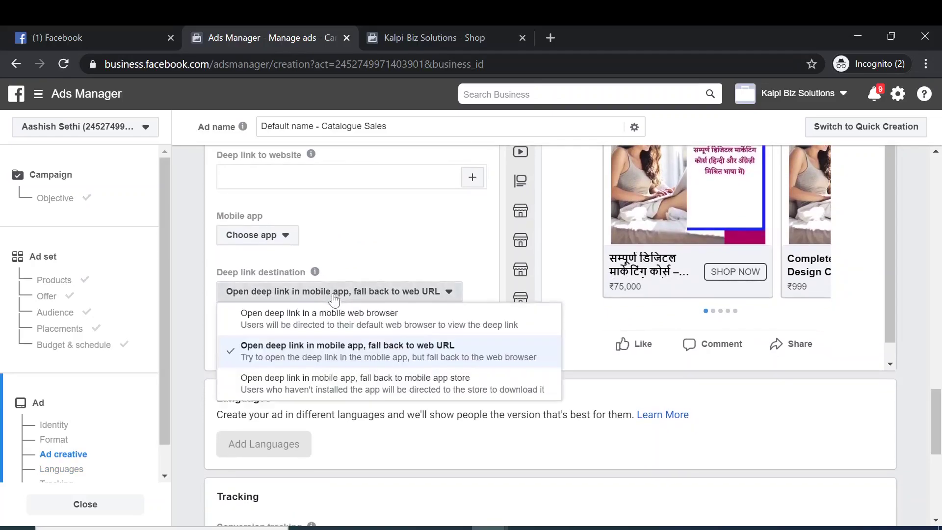
{"action": "left_click", "coordinate": [346, 328]}
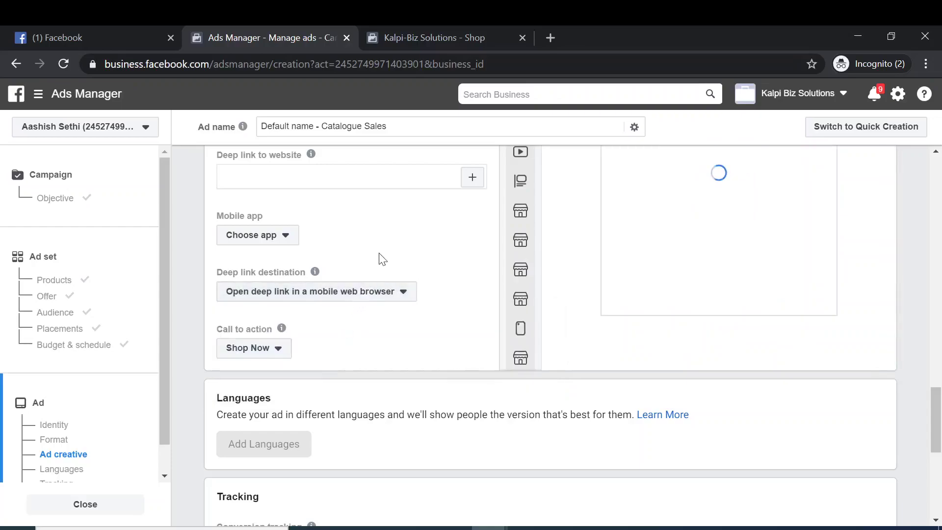
Step: View the call-to-action options, keep Shop Now, and return to the primary text and headline for review
{"action": "scroll", "coordinate": [331, 323], "scroll_direction": "down", "scroll_amount": 1}
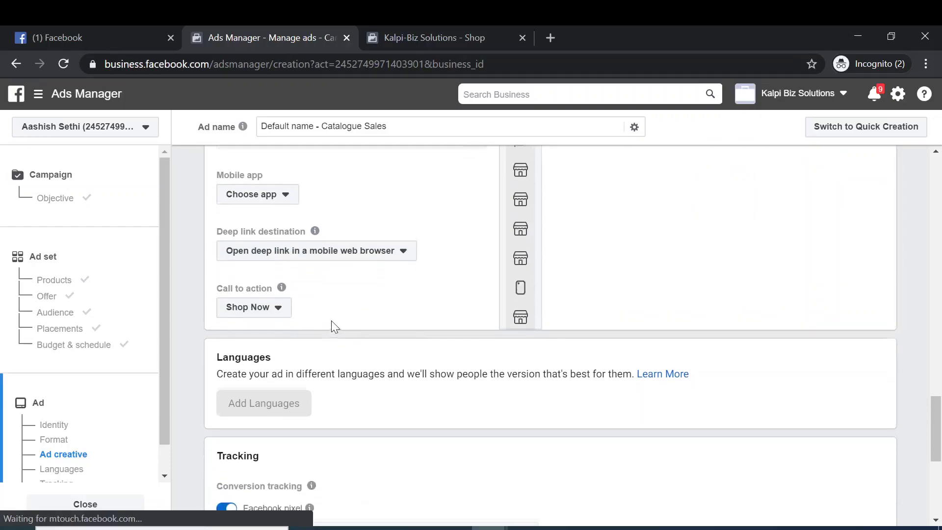
{"action": "left_click", "coordinate": [252, 286]}
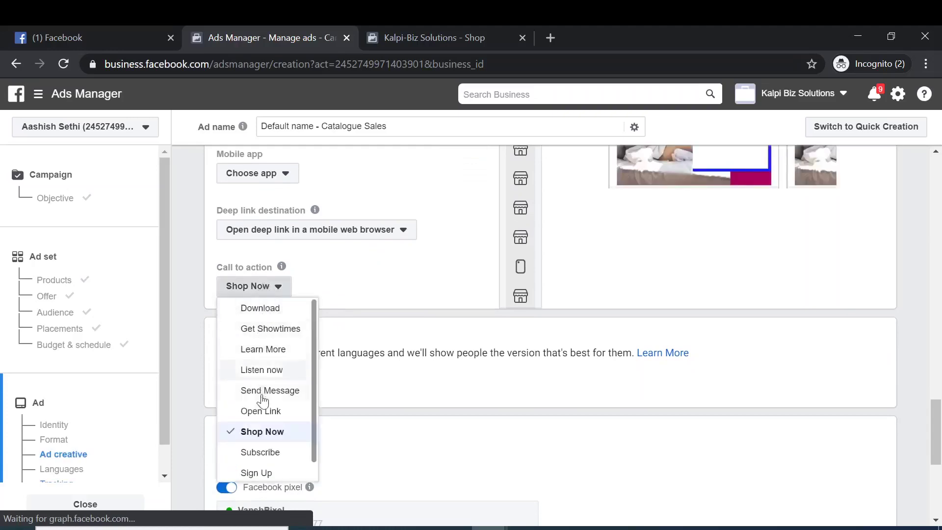
{"action": "left_click", "coordinate": [486, 278]}
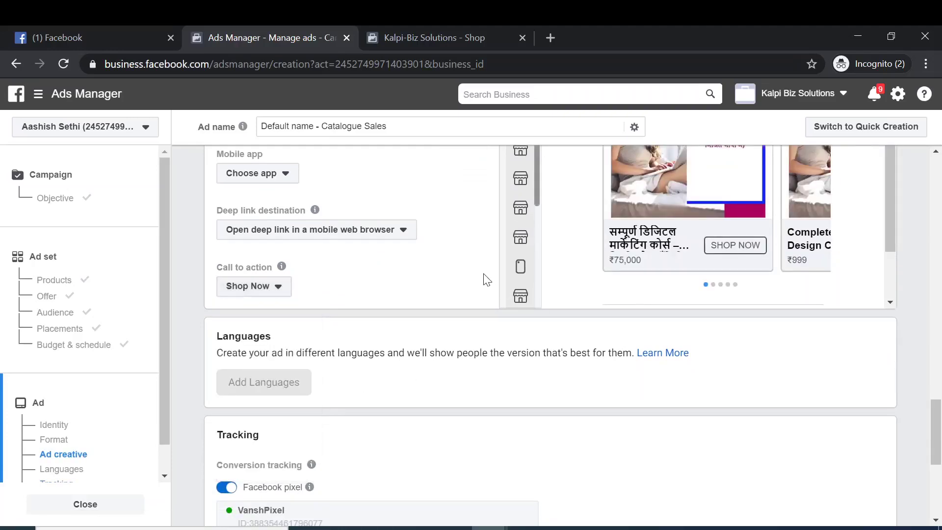
{"action": "scroll", "coordinate": [480, 263], "scroll_direction": "down", "scroll_amount": 1}
{"action": "scroll", "coordinate": [455, 286], "scroll_direction": "up", "scroll_amount": 11}
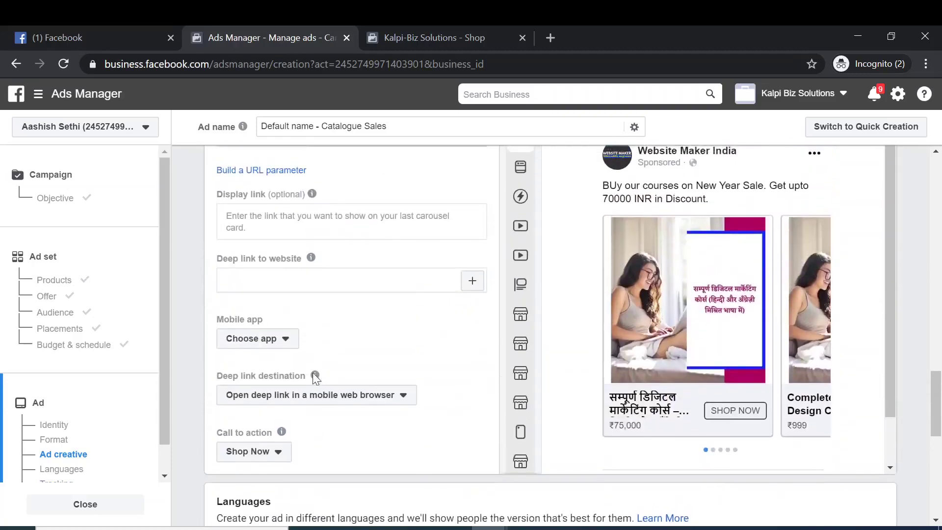
{"action": "scroll", "coordinate": [334, 301], "scroll_direction": "up", "scroll_amount": 4}
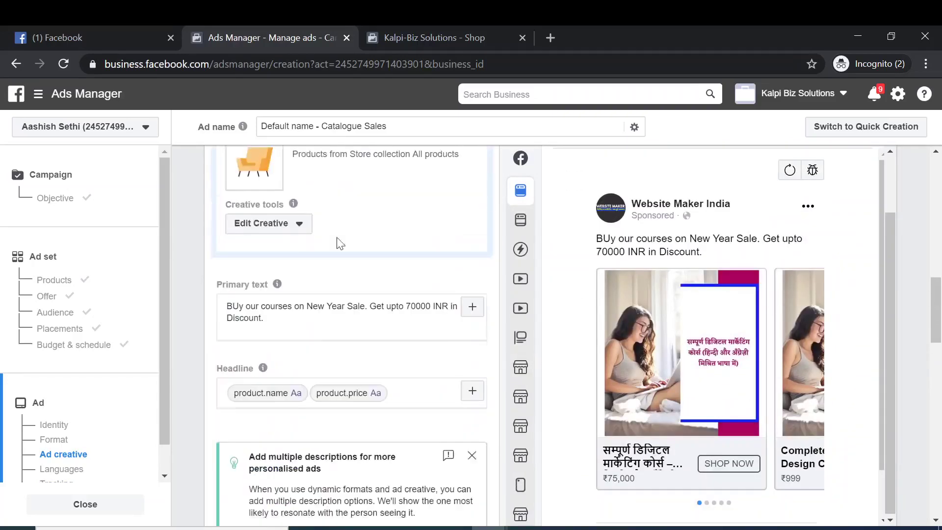
Step: Review the ad creative from the catalogue media, primary text and headline to the call to action, checking the Facebook pages list in between
{"action": "scroll", "coordinate": [346, 365], "scroll_direction": "up", "scroll_amount": 6}
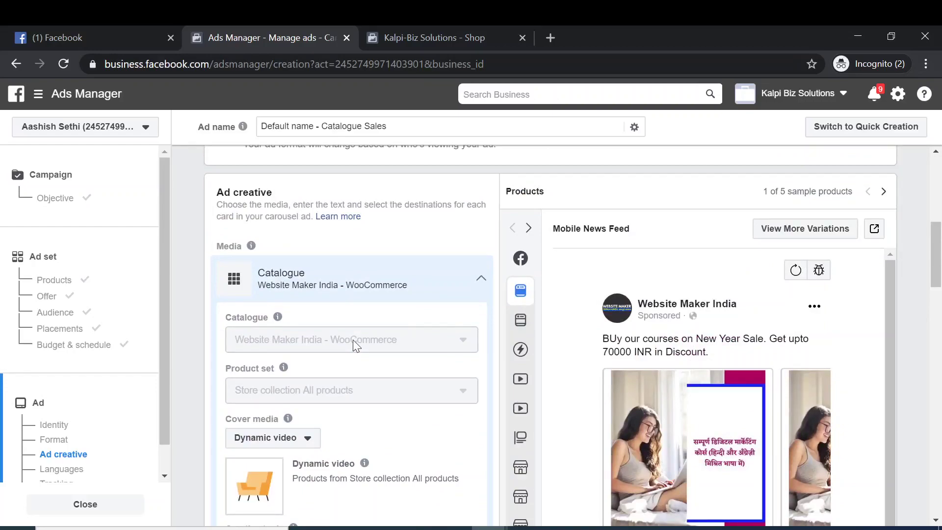
{"action": "scroll", "coordinate": [356, 345], "scroll_direction": "down", "scroll_amount": 5}
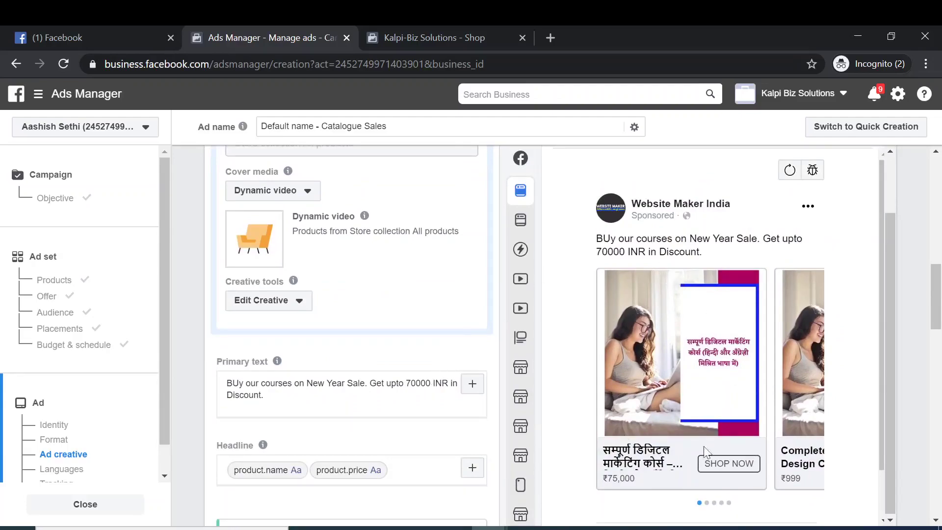
{"action": "scroll", "coordinate": [416, 379], "scroll_direction": "down", "scroll_amount": 6}
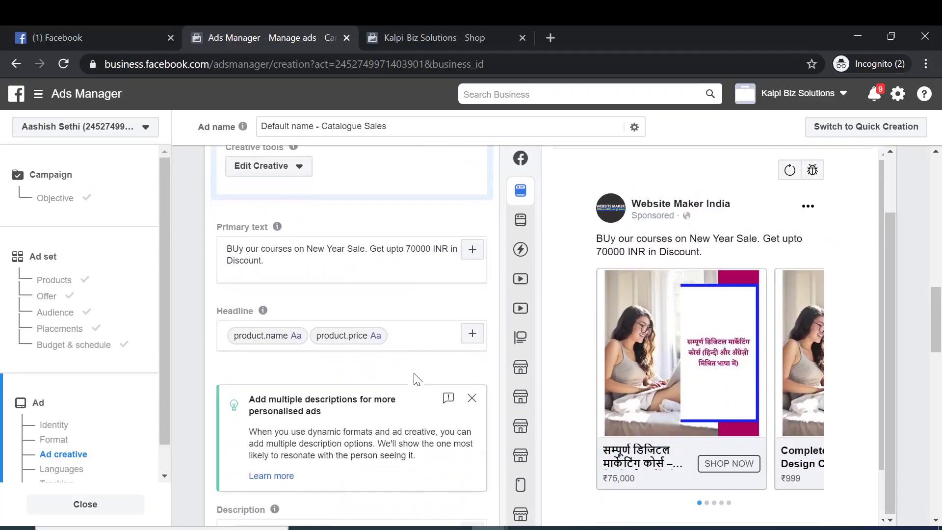
{"action": "left_click", "coordinate": [129, 32]}
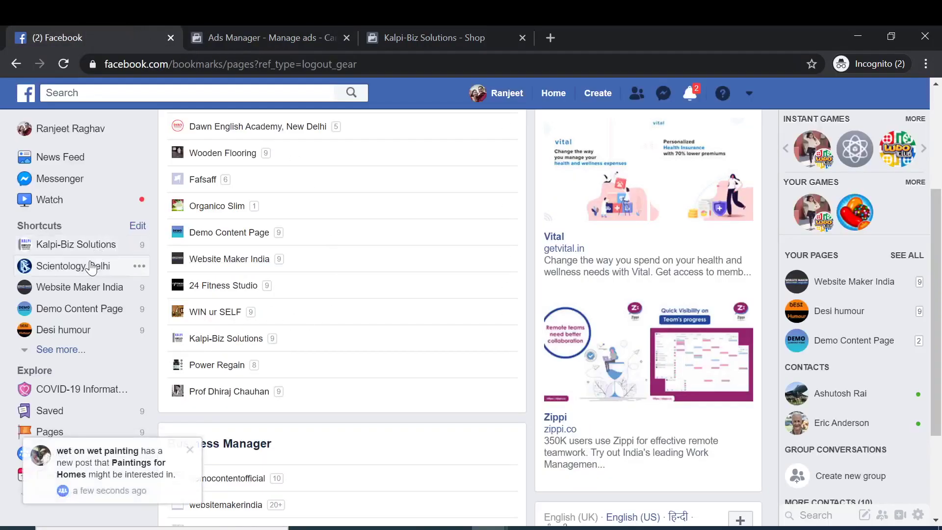
{"action": "left_click", "coordinate": [307, 30]}
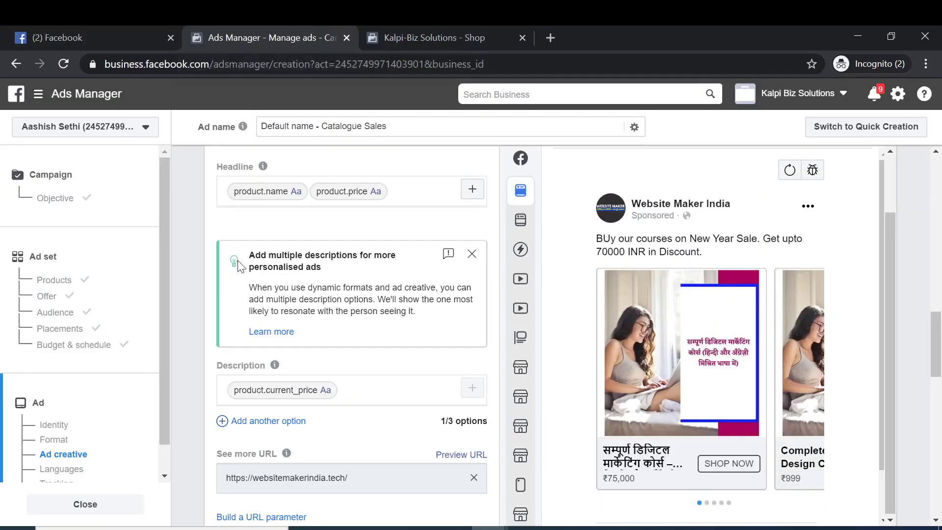
{"action": "scroll", "coordinate": [196, 268], "scroll_direction": "up", "scroll_amount": 6}
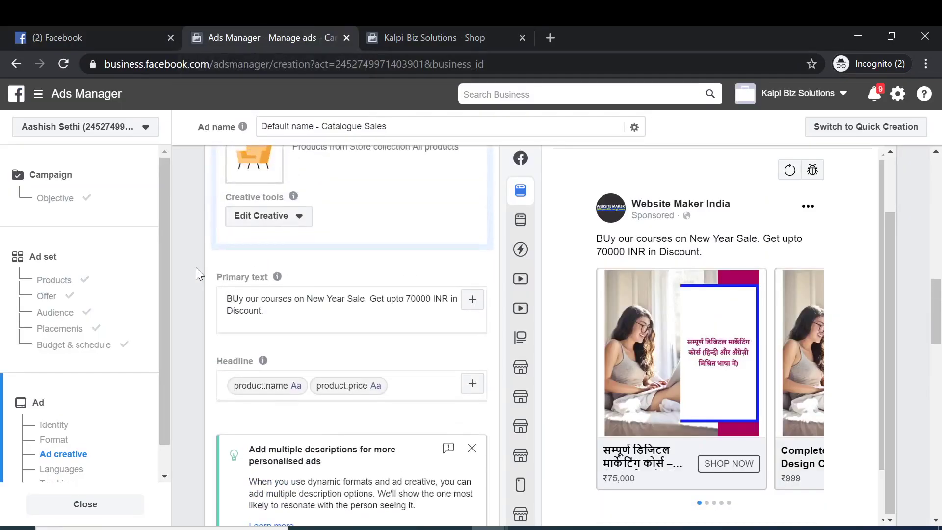
{"action": "scroll", "coordinate": [196, 266], "scroll_direction": "down", "scroll_amount": 10}
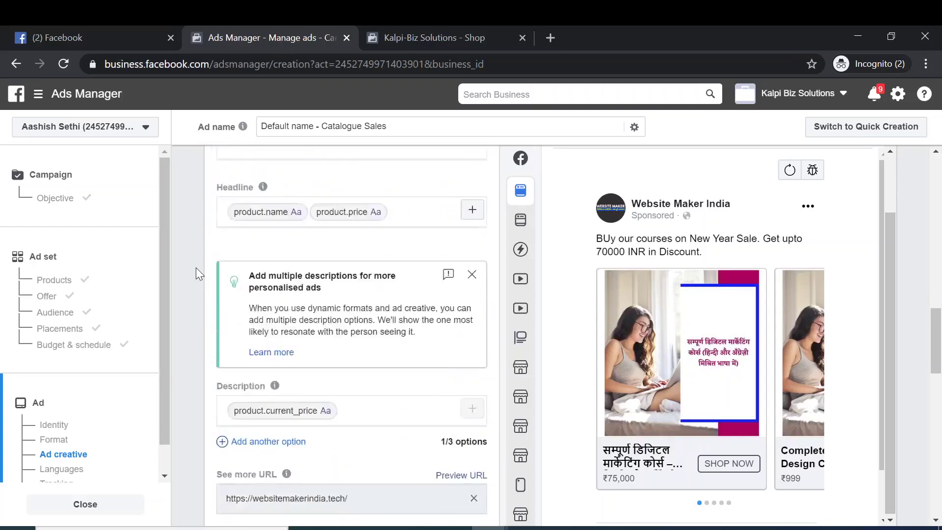
{"action": "scroll", "coordinate": [354, 387], "scroll_direction": "down", "scroll_amount": 10}
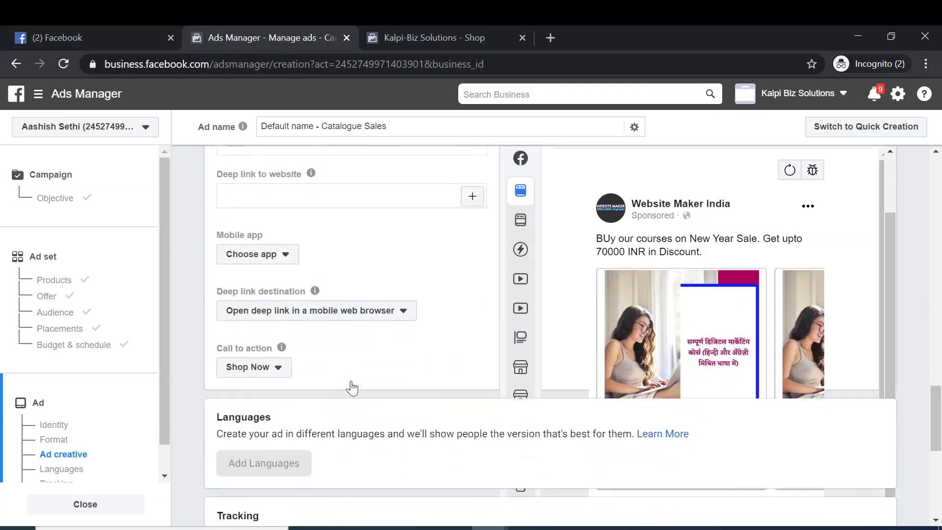